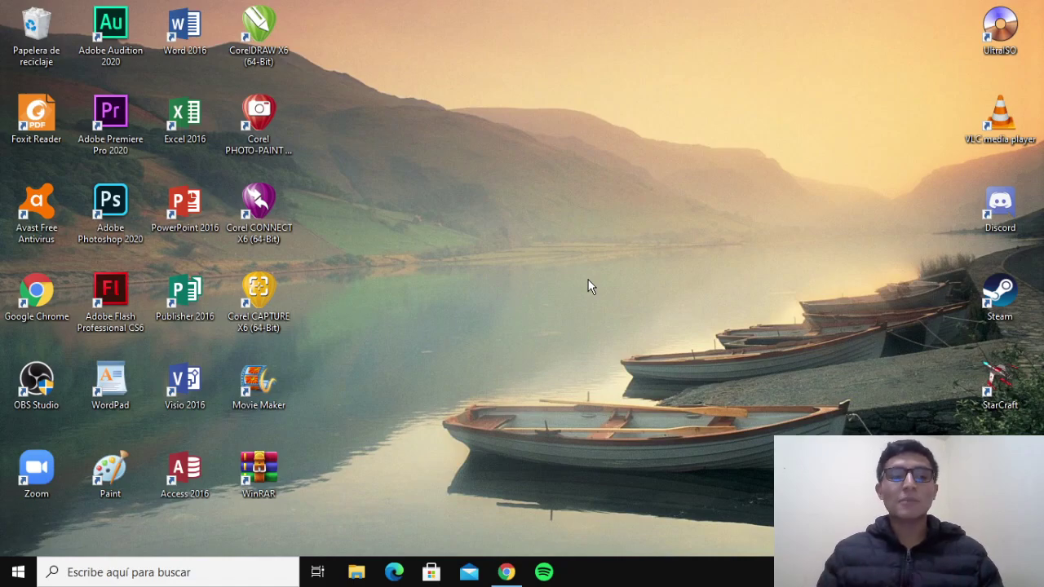
{"action": "left_click_drag", "start_coordinate": [114, 208], "coordinate": [439, 189]}
{"action": "left_click_drag", "start_coordinate": [426, 128], "coordinate": [375, 212]}
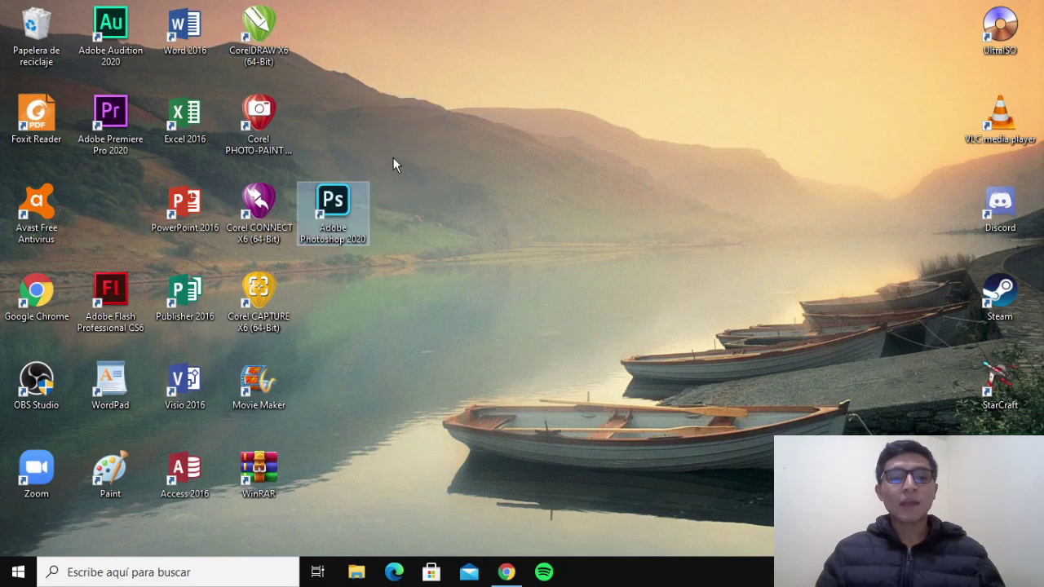
{"action": "key", "text": "ctrl+z"}
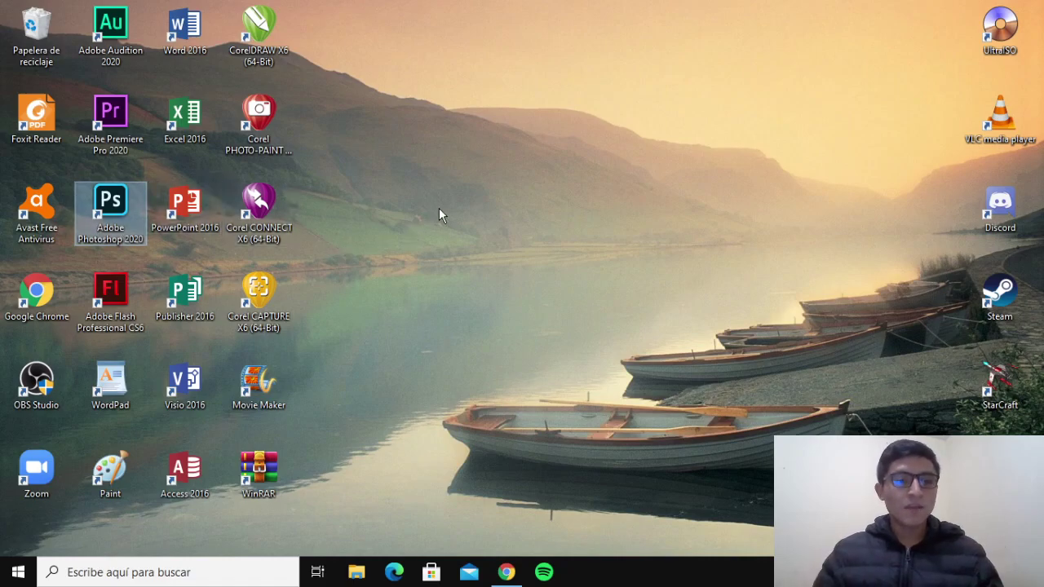
Launch Adobe Photoshop 2020 from the desktop.
{"action": "right_click", "coordinate": [418, 205]}
{"action": "left_click", "coordinate": [457, 249]}
{"action": "double_click", "coordinate": [109, 208]}
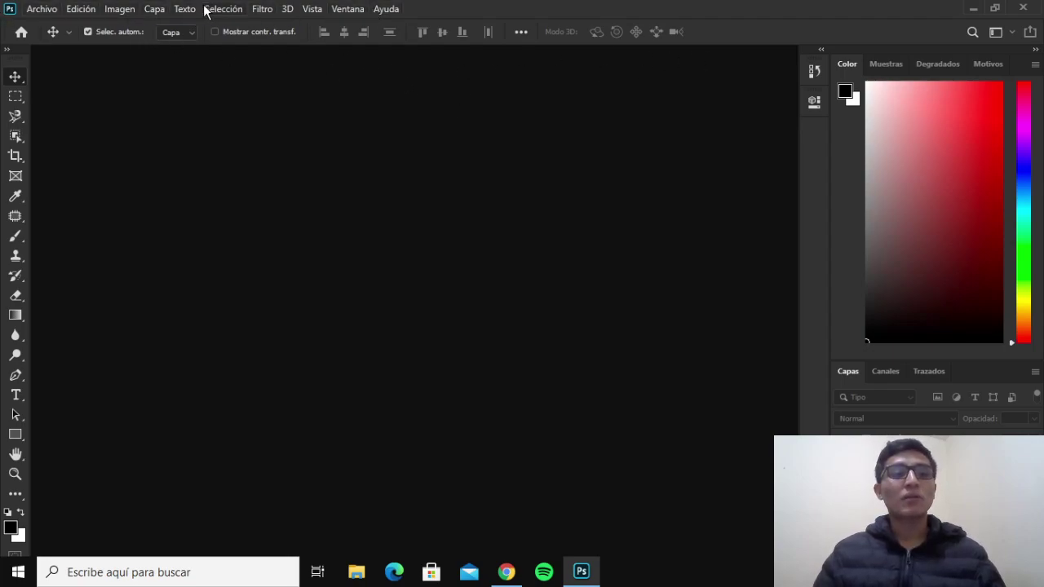
{"action": "left_click", "coordinate": [39, 9]}
{"action": "mouse_move", "coordinate": [80, 14]}
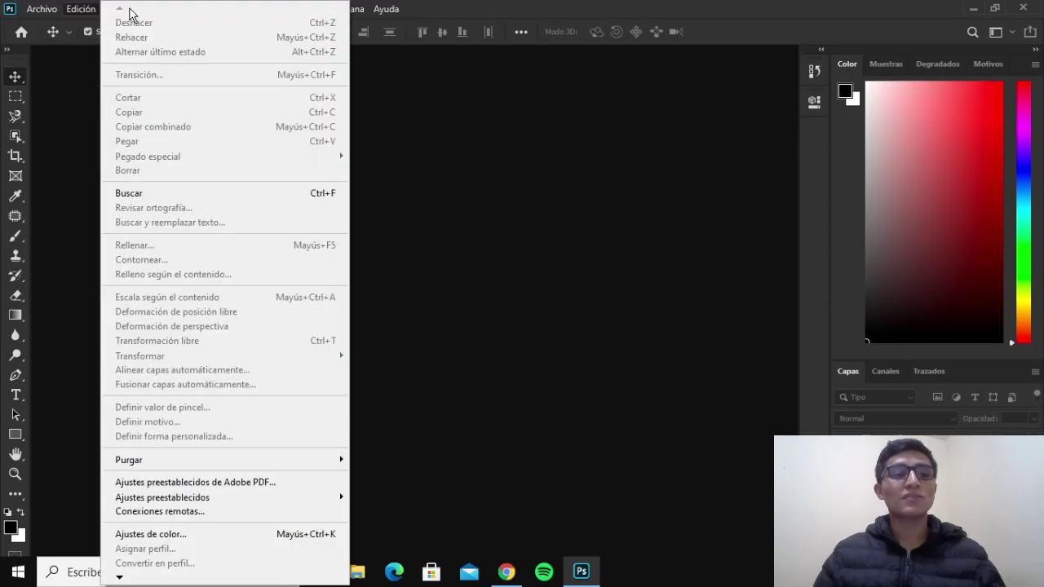
{"action": "left_click", "coordinate": [54, 142]}
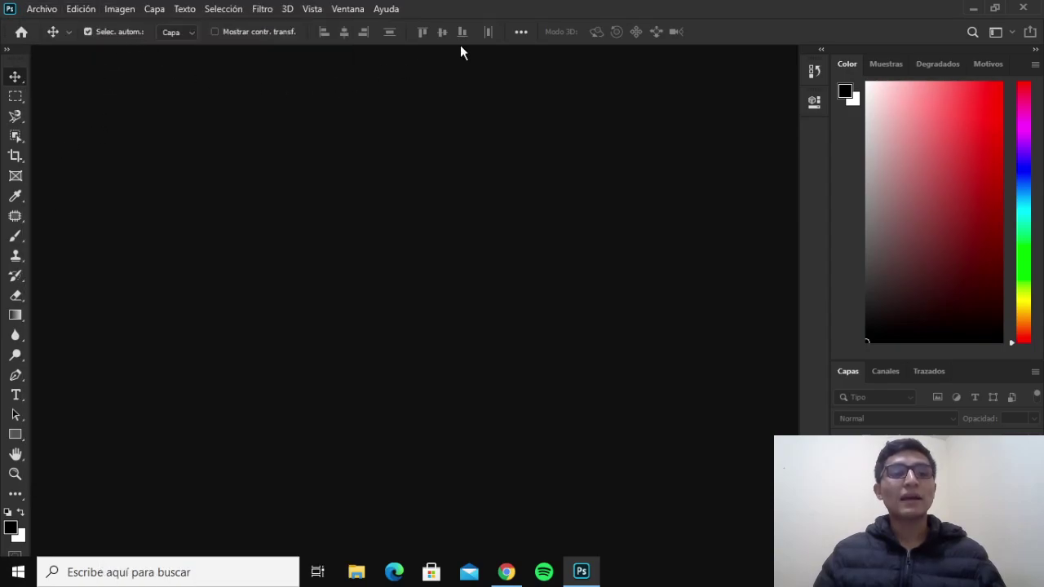
{"action": "left_click", "coordinate": [221, 10]}
{"action": "left_click", "coordinate": [209, 10]}
{"action": "left_click", "coordinate": [161, 10]}
{"action": "left_click", "coordinate": [164, 12]}
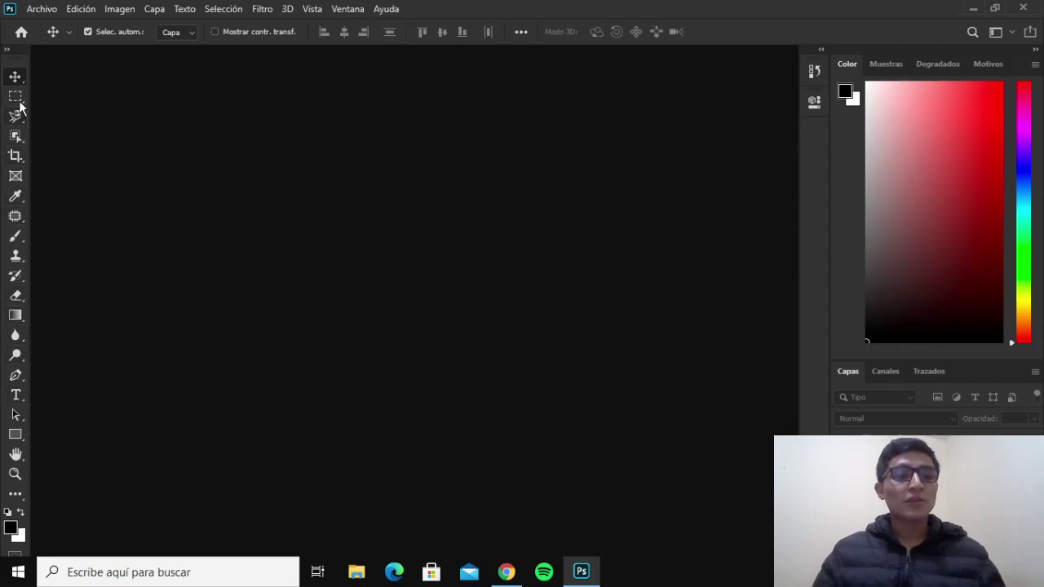
Examine the options of the marquee, lasso, Object Selection and Crop tools, finishing on the Move tool.
{"action": "left_click", "coordinate": [25, 99]}
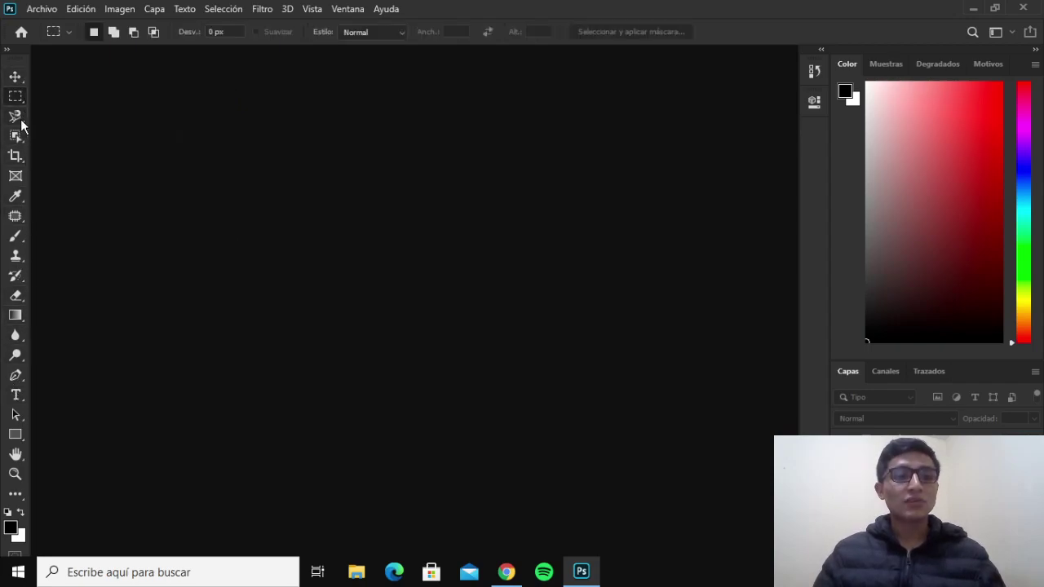
{"action": "left_click", "coordinate": [20, 119]}
{"action": "left_click", "coordinate": [16, 136]}
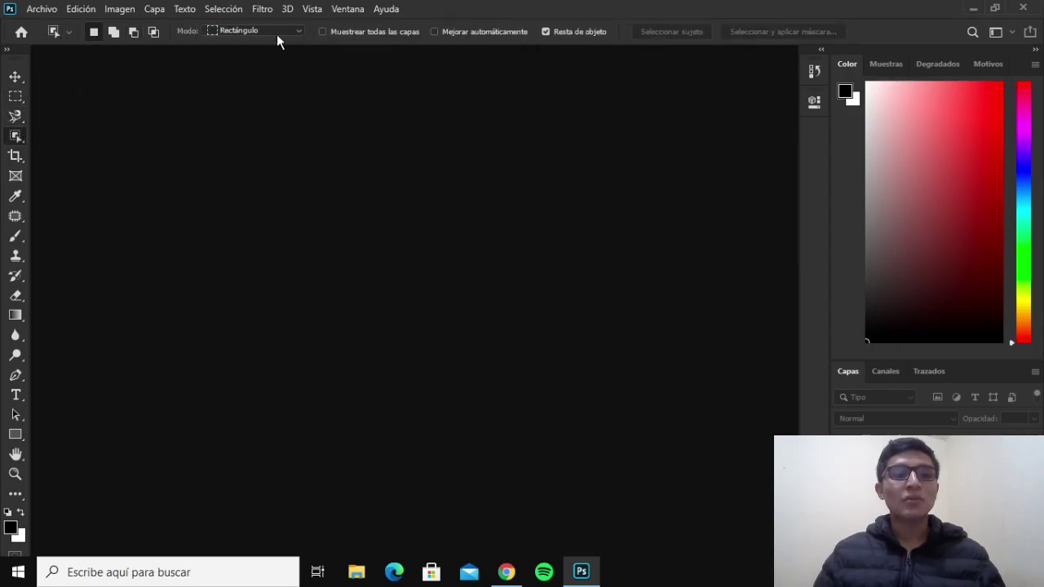
{"action": "left_click", "coordinate": [14, 156]}
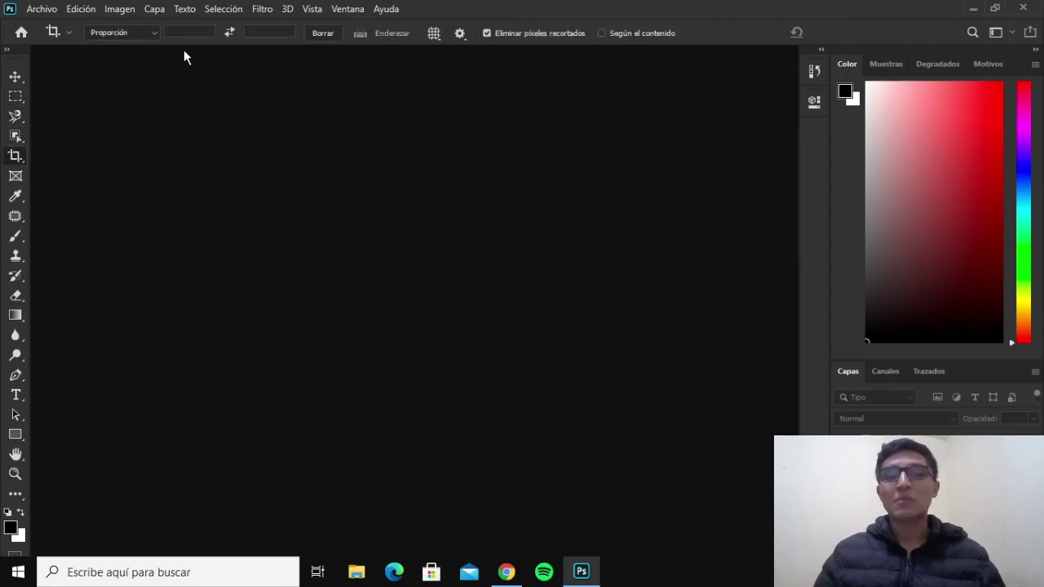
{"action": "left_click", "coordinate": [17, 77]}
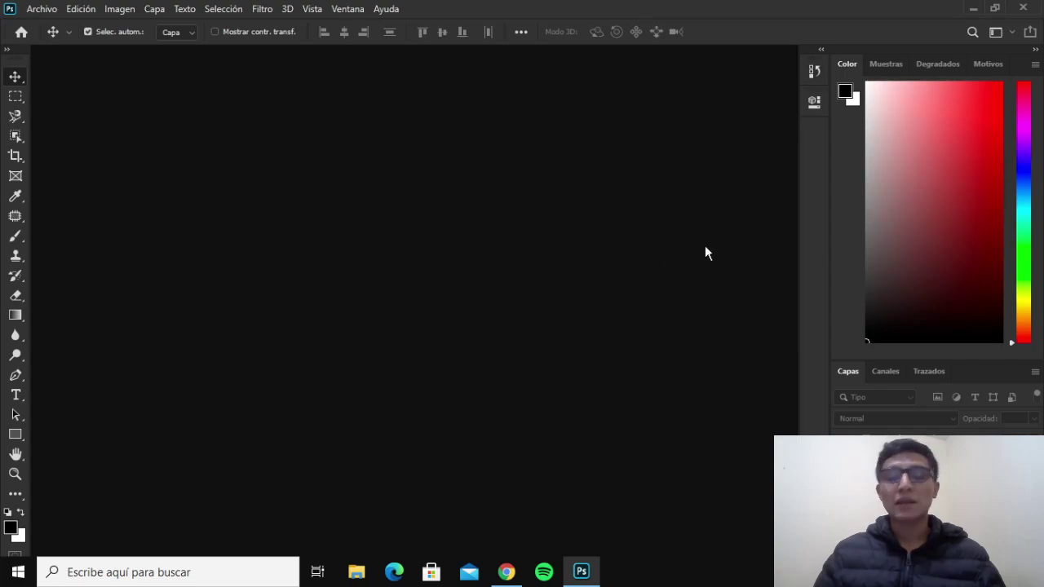
Examine the available swatches, gradients and patterns, and return to the color picker.
{"action": "left_click", "coordinate": [896, 70]}
{"action": "left_click", "coordinate": [936, 65]}
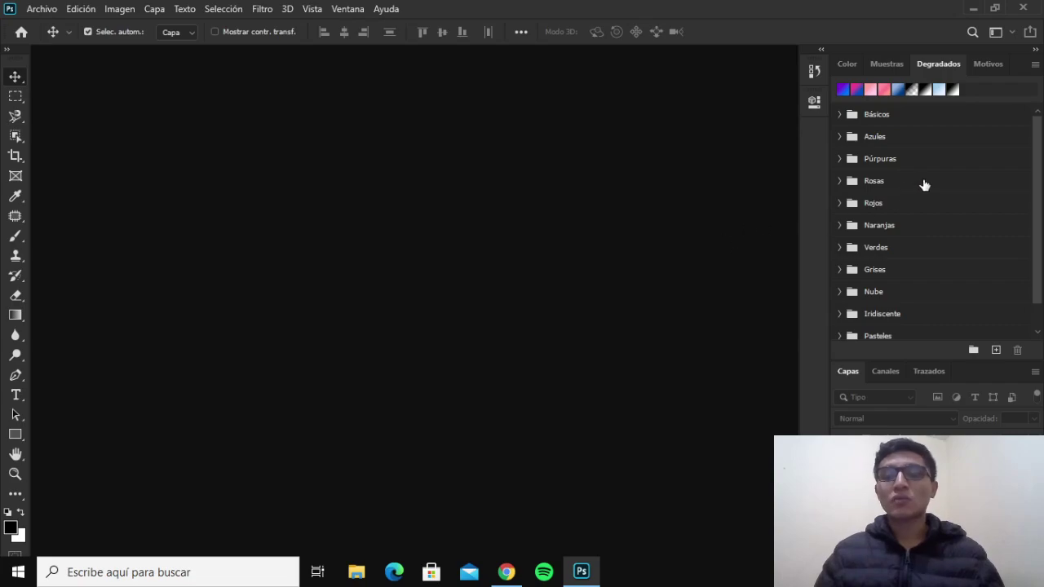
{"action": "left_click", "coordinate": [989, 64]}
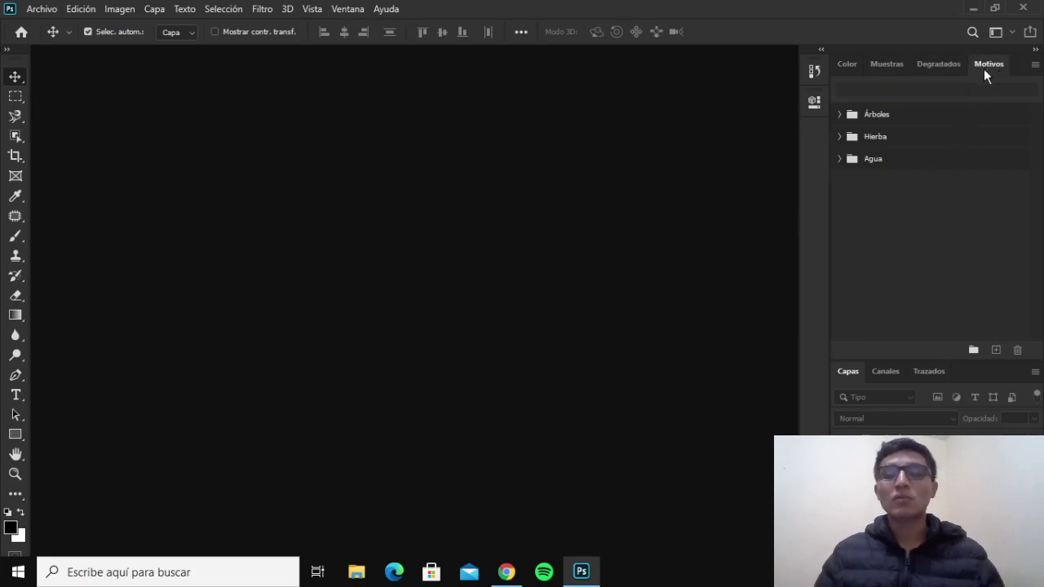
{"action": "left_click", "coordinate": [849, 65]}
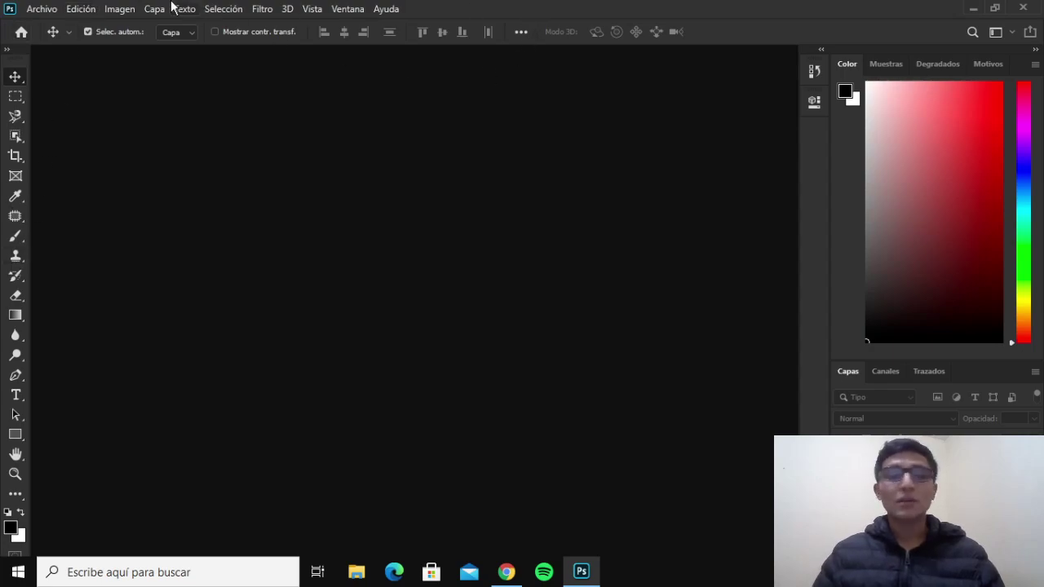
Set the interface color theme to light gray, the second-lightest option, in the Interfaz preferences.
{"action": "left_click", "coordinate": [81, 9]}
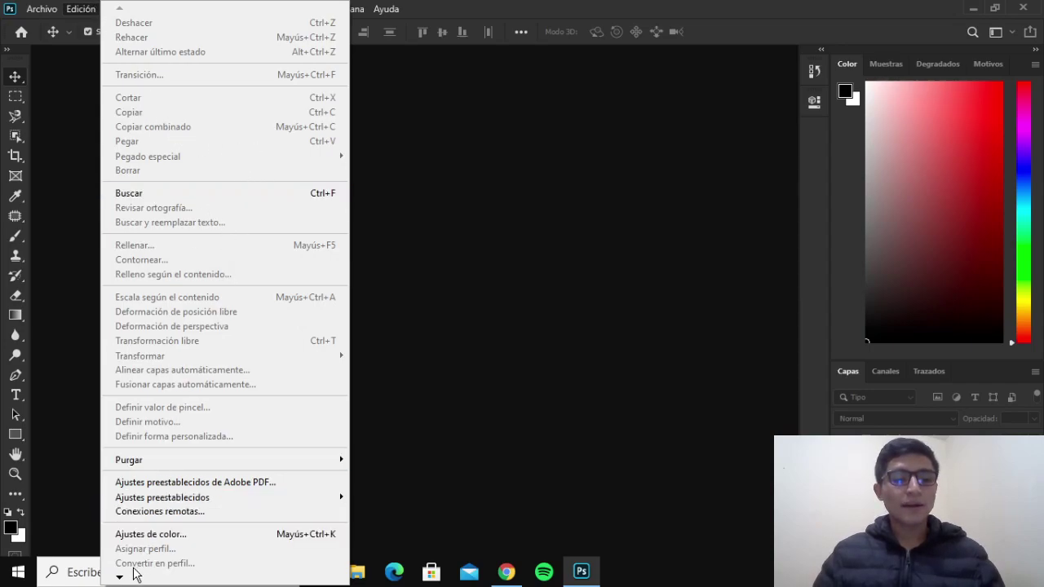
{"action": "mouse_move", "coordinate": [125, 579]}
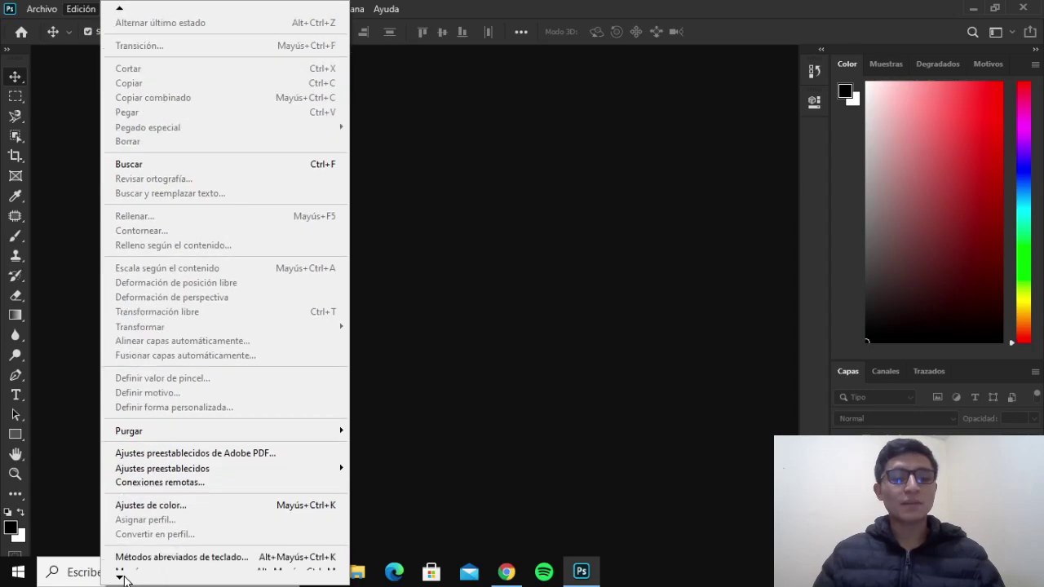
{"action": "mouse_move", "coordinate": [152, 568]}
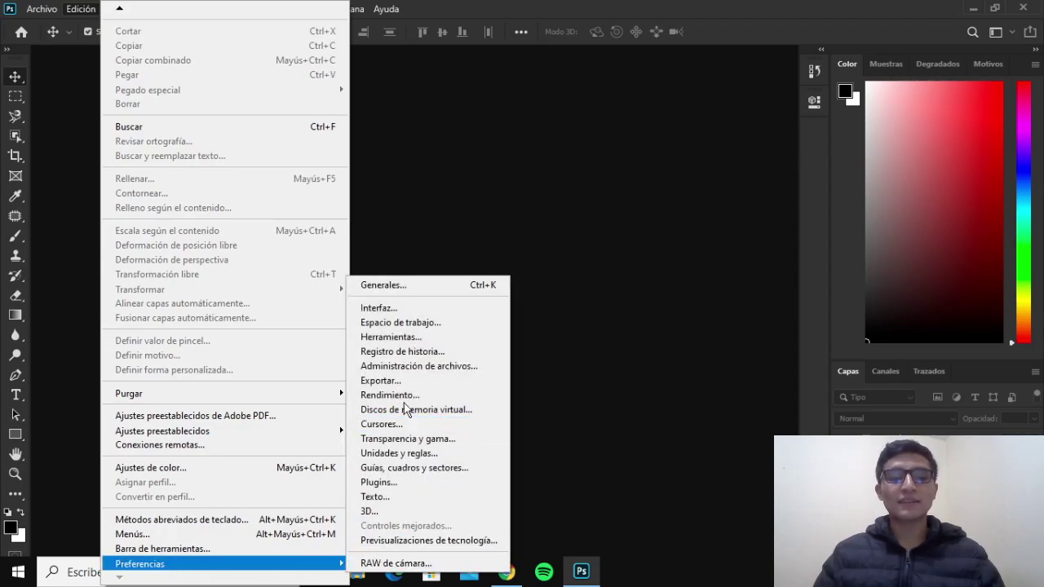
{"action": "left_click", "coordinate": [435, 306]}
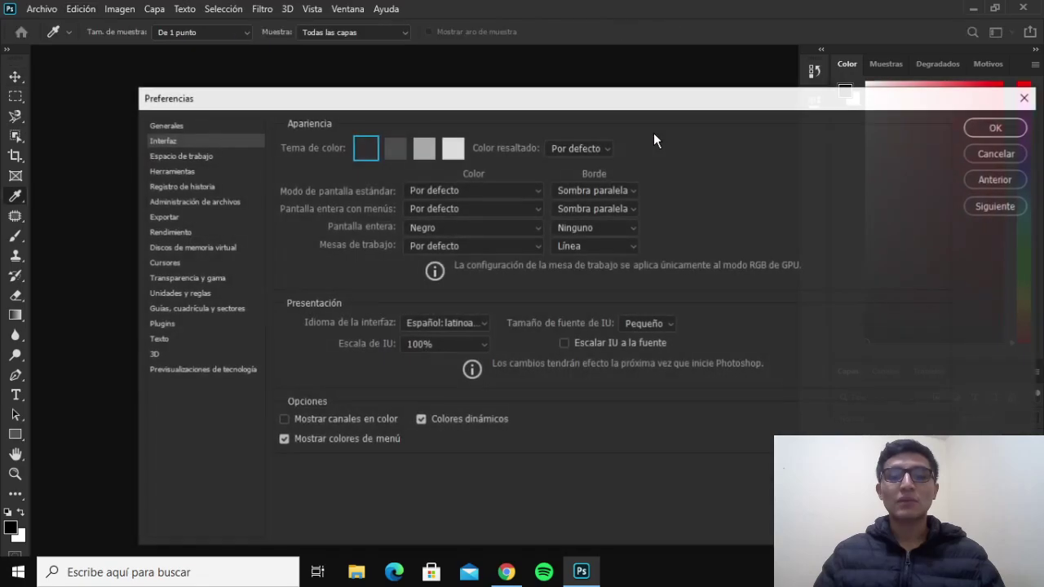
{"action": "left_click_drag", "start_coordinate": [680, 100], "coordinate": [628, 54]}
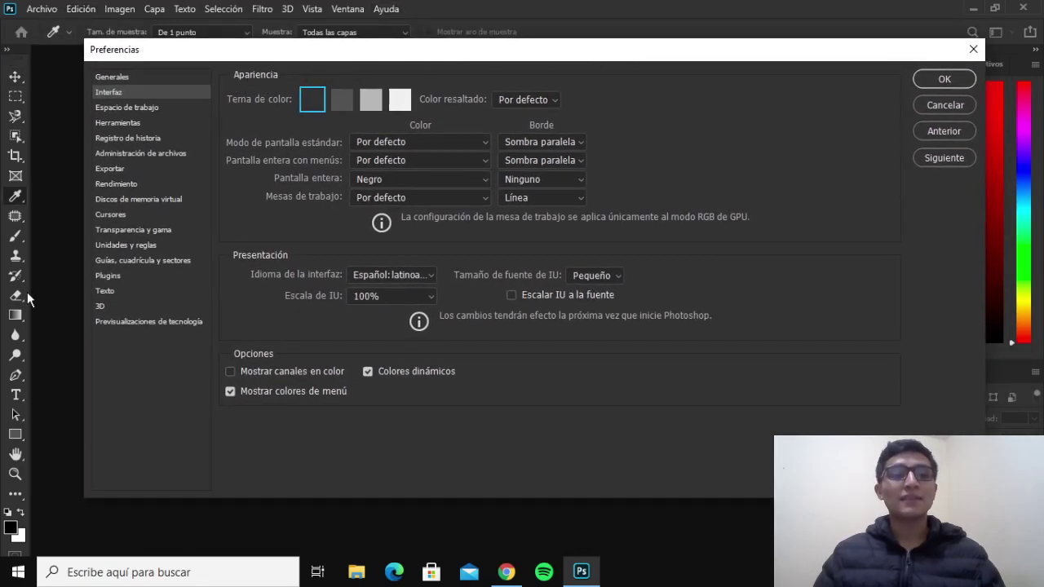
{"action": "left_click", "coordinate": [378, 103]}
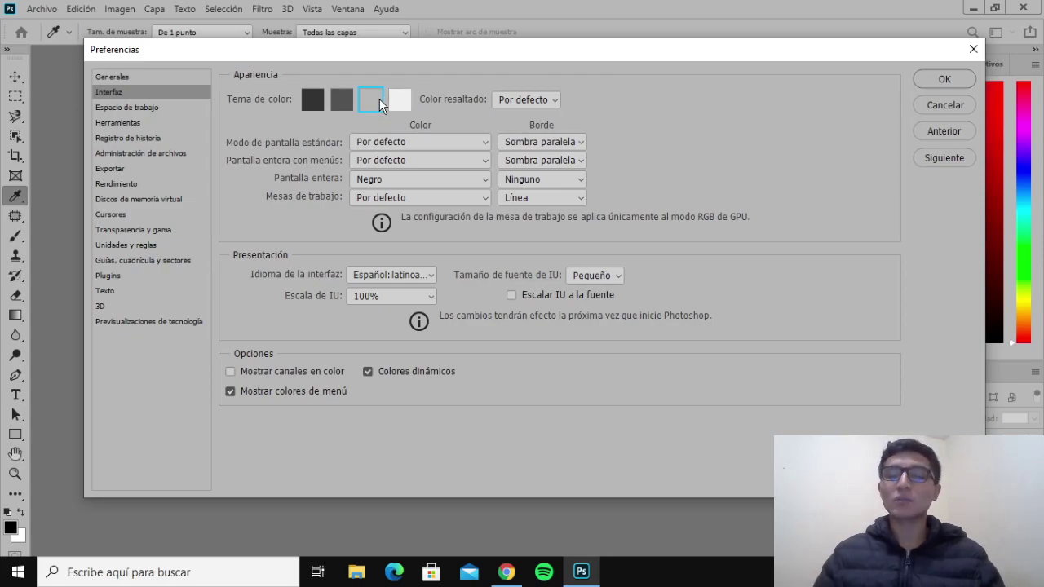
{"action": "left_click", "coordinate": [954, 80]}
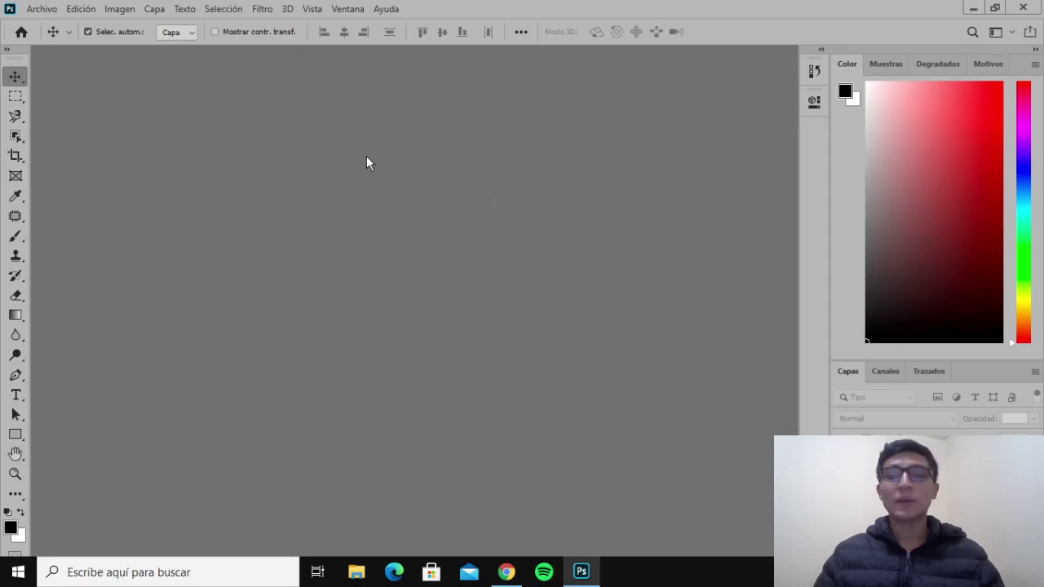
Open MAPA.jpg from the Imágenes folder, assigning the Adobe RGB (1998) working space.
{"action": "left_click", "coordinate": [37, 10]}
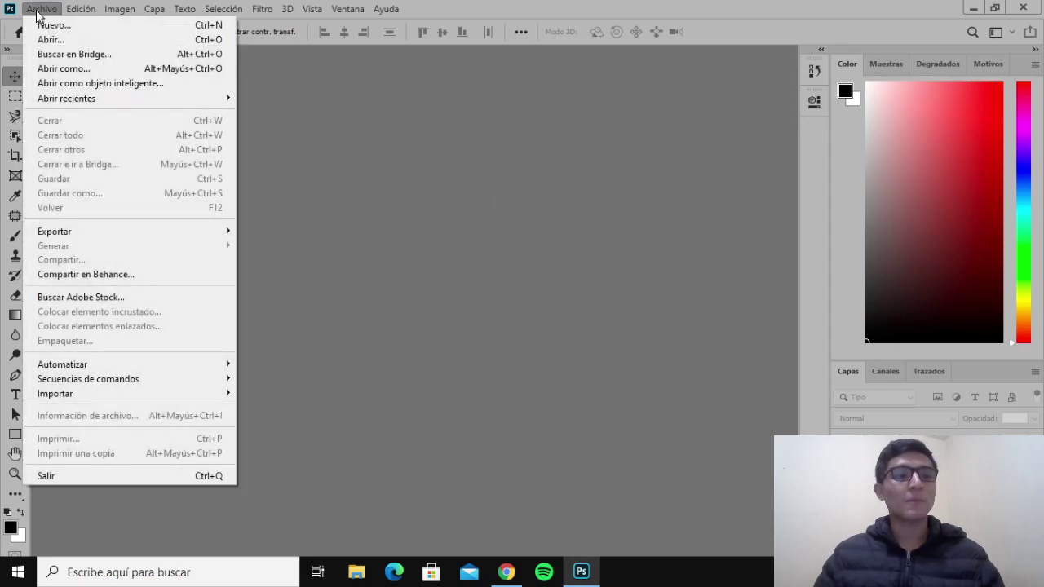
{"action": "left_click", "coordinate": [53, 40]}
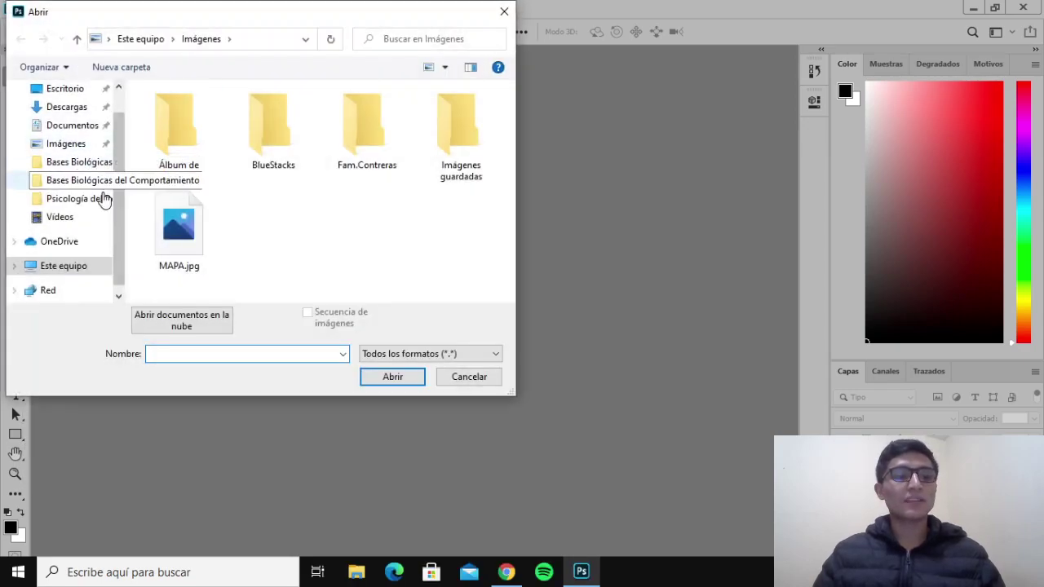
{"action": "left_click", "coordinate": [177, 259]}
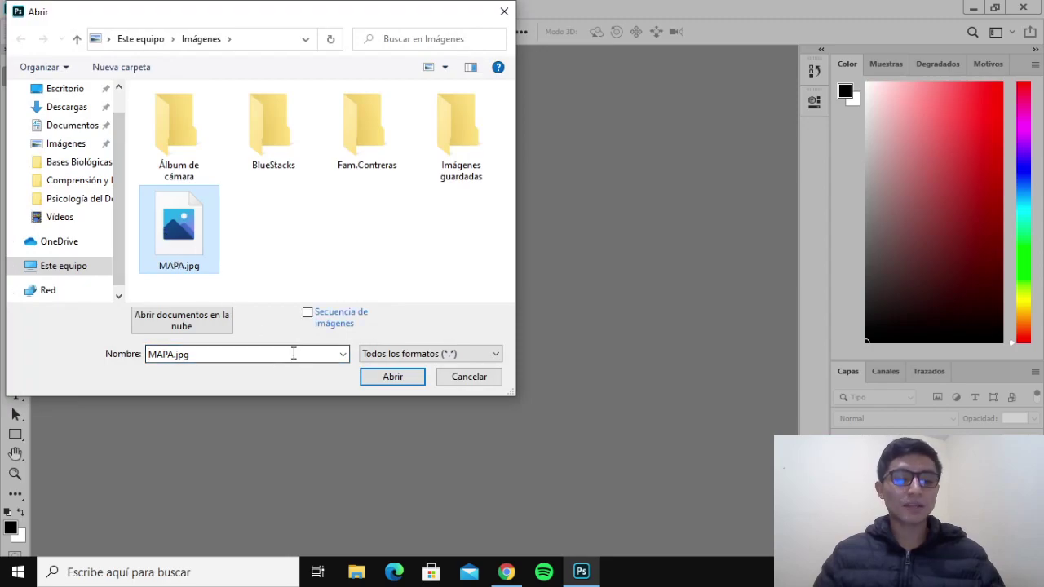
{"action": "left_click", "coordinate": [392, 377]}
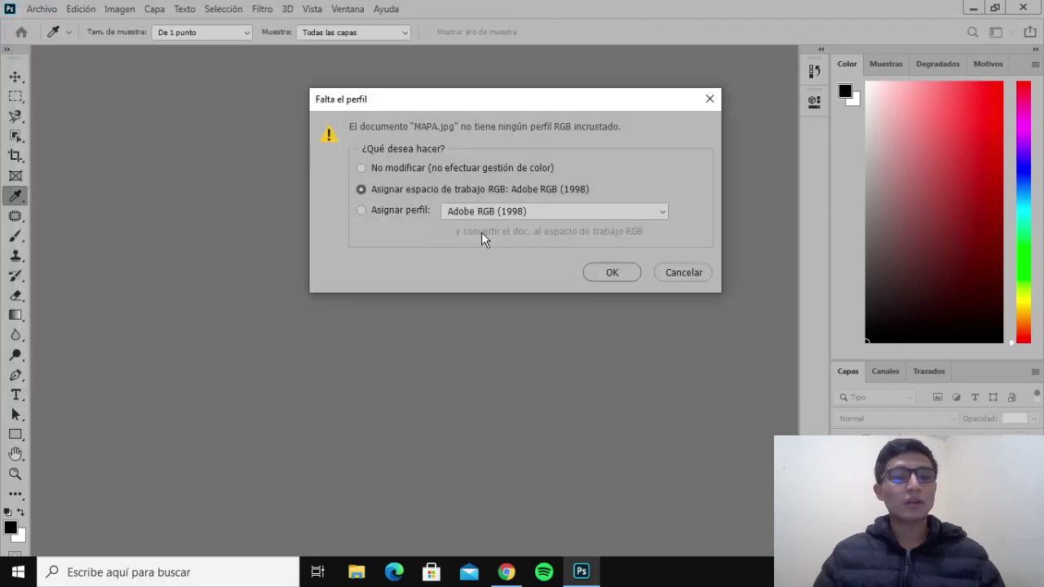
{"action": "left_click", "coordinate": [610, 272]}
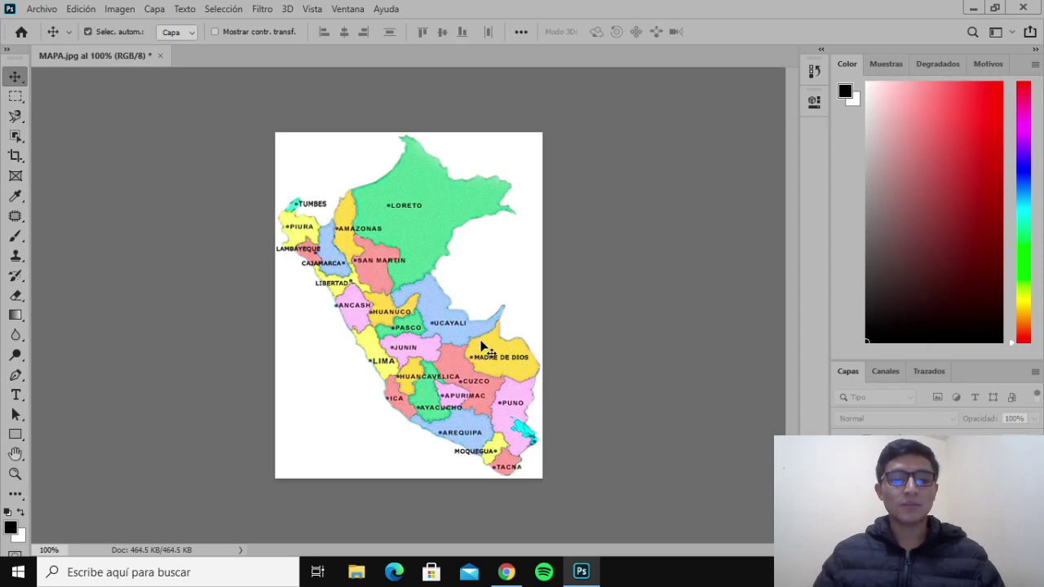
Magnify the map to 200% with the Zoom tool and reduce it back to 100%.
{"action": "left_click", "coordinate": [18, 478]}
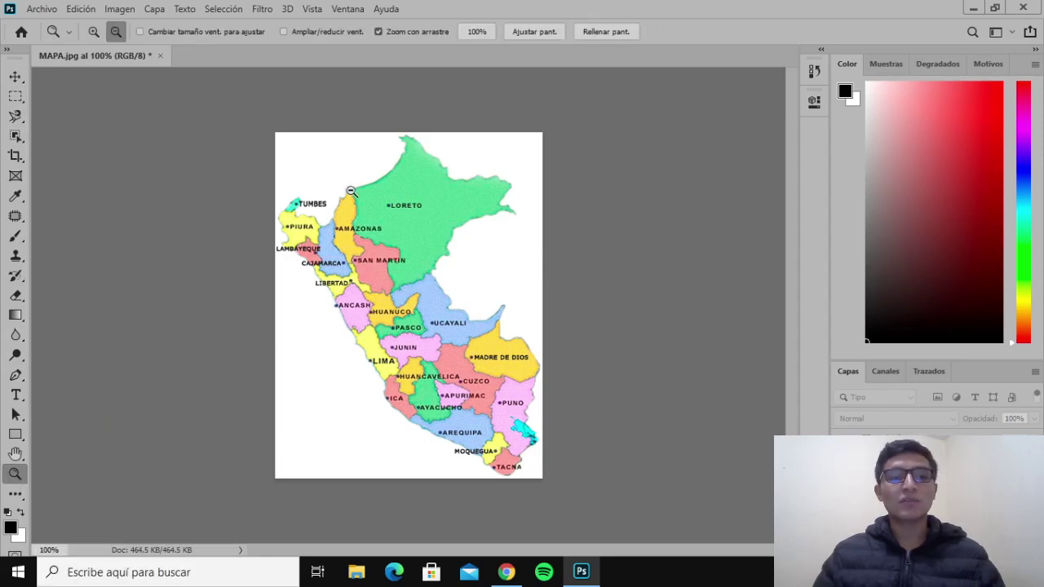
{"action": "left_click", "coordinate": [92, 32]}
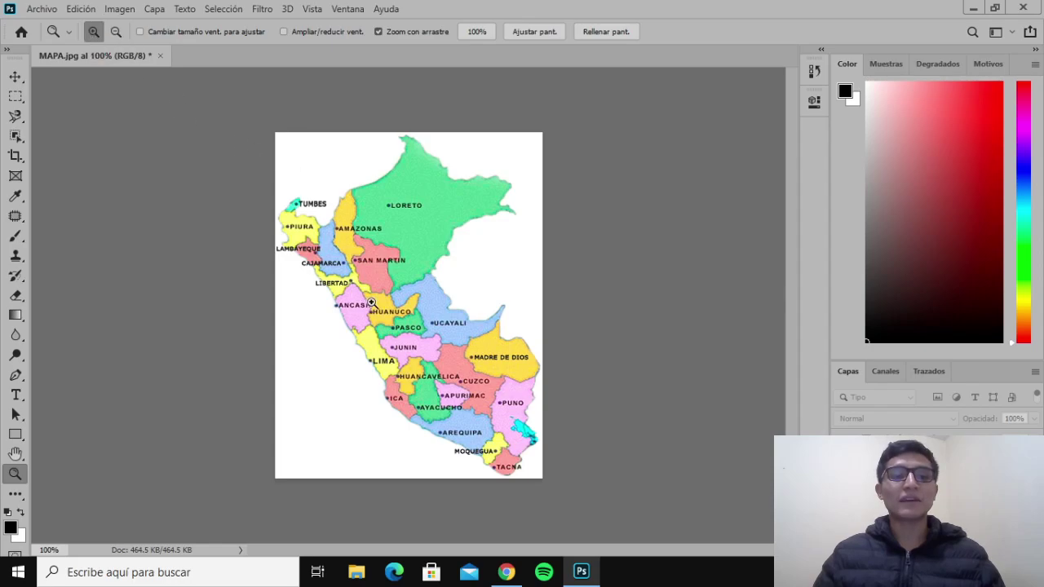
{"action": "left_click", "coordinate": [421, 301]}
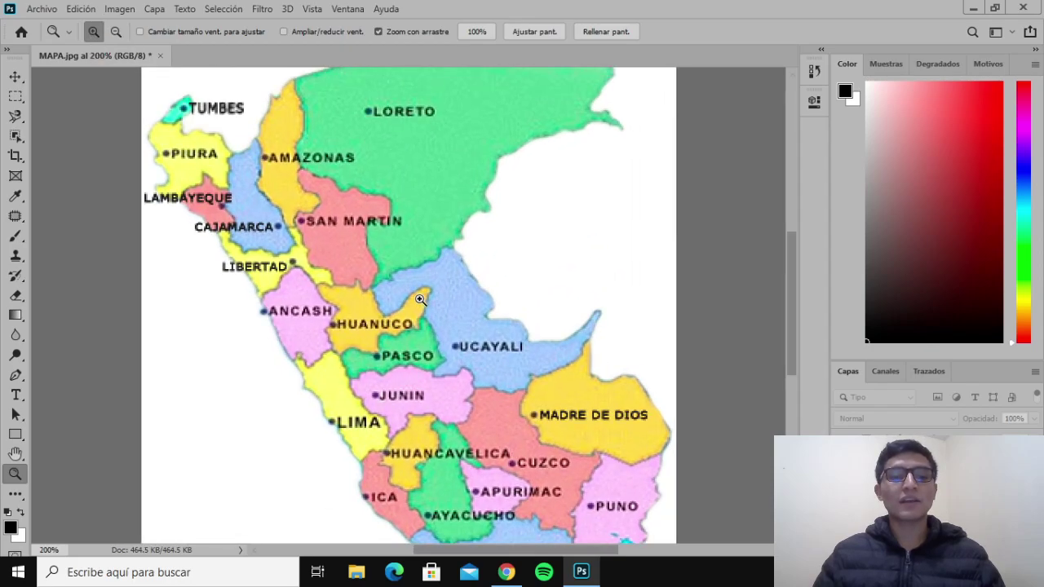
{"action": "left_click", "coordinate": [115, 32]}
{"action": "left_click", "coordinate": [384, 288]}
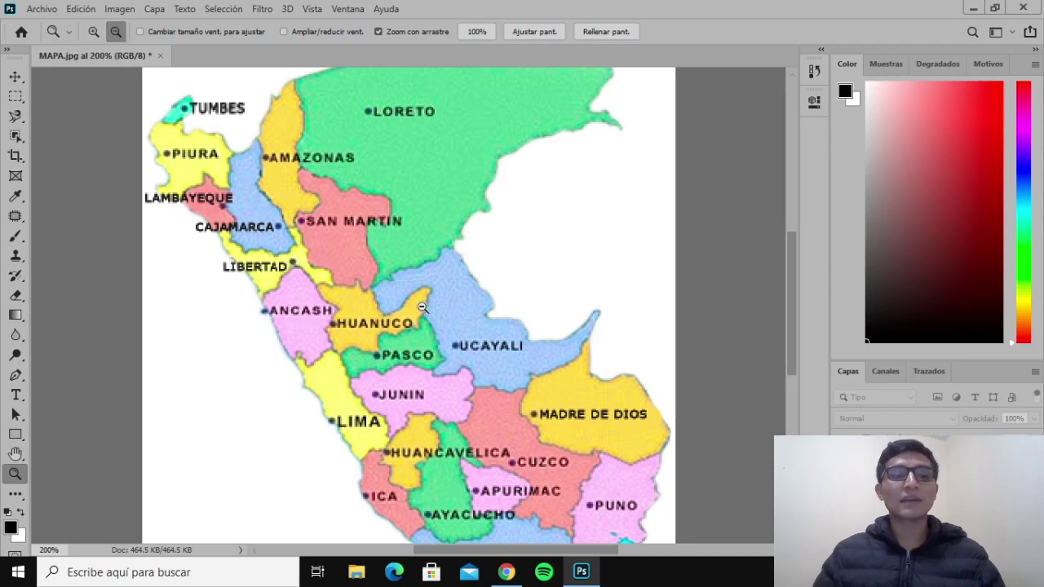
Switch to the Move tool and vary the map's magnification, ending at 121%.
{"action": "left_click", "coordinate": [16, 77]}
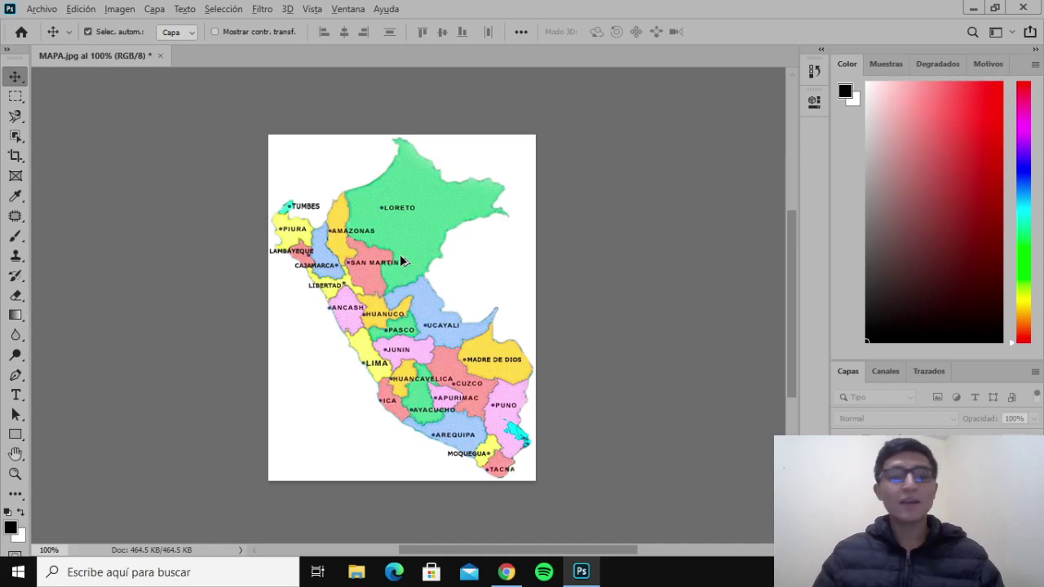
{"action": "scroll", "coordinate": [401, 260], "scroll_direction": "up", "scroll_amount": 2}
{"action": "scroll", "coordinate": [401, 260], "scroll_direction": "down", "scroll_amount": 3}
{"action": "scroll", "coordinate": [401, 261], "scroll_direction": "up", "scroll_amount": 2}
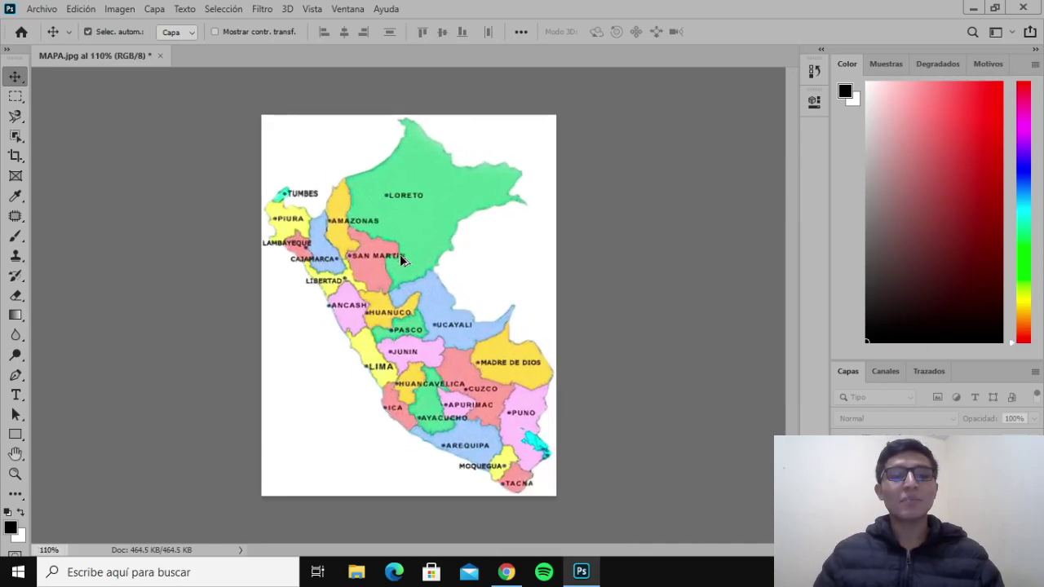
{"action": "scroll", "coordinate": [400, 261], "scroll_direction": "down", "scroll_amount": 3}
{"action": "scroll", "coordinate": [400, 261], "scroll_direction": "down", "scroll_amount": 2}
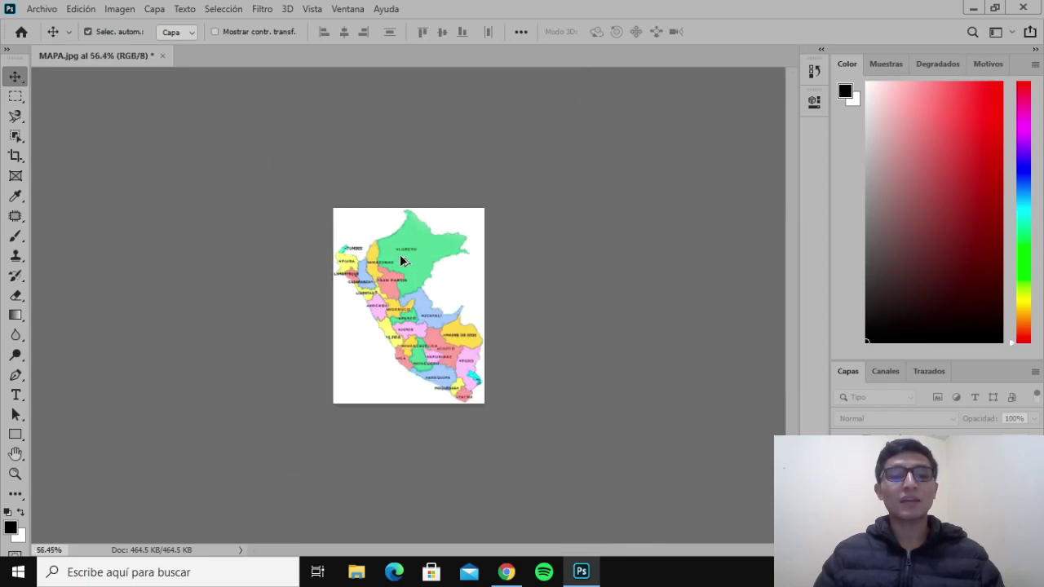
{"action": "scroll", "coordinate": [400, 262], "scroll_direction": "up", "scroll_amount": 4}
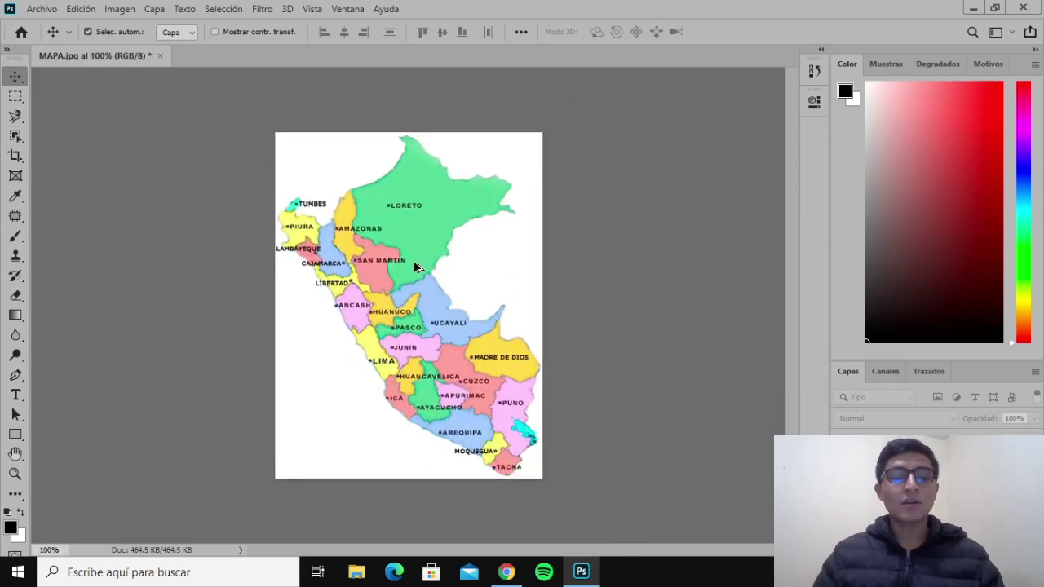
{"action": "scroll", "coordinate": [416, 261], "scroll_direction": "up", "scroll_amount": 3}
{"action": "scroll", "coordinate": [422, 259], "scroll_direction": "down", "scroll_amount": 1}
{"action": "scroll", "coordinate": [422, 259], "scroll_direction": "up", "scroll_amount": 1}
{"action": "scroll", "coordinate": [422, 259], "scroll_direction": "down", "scroll_amount": 1}
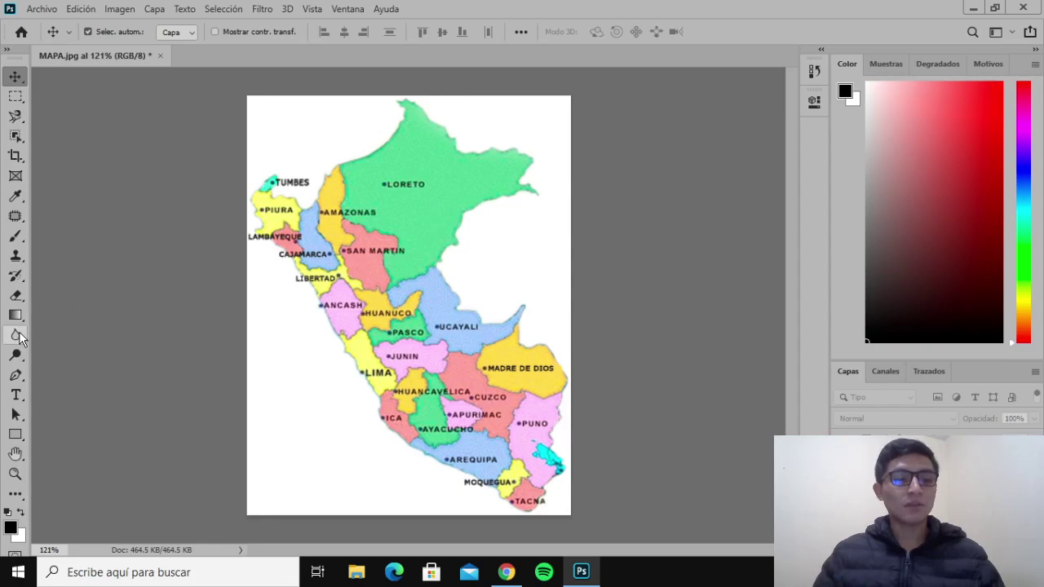
Add the text "LAS 7 MARAVILLAS DEL PERÚ" in the map's upper-left white area, widening its text box so it fits on two lines.
{"action": "left_click", "coordinate": [17, 395]}
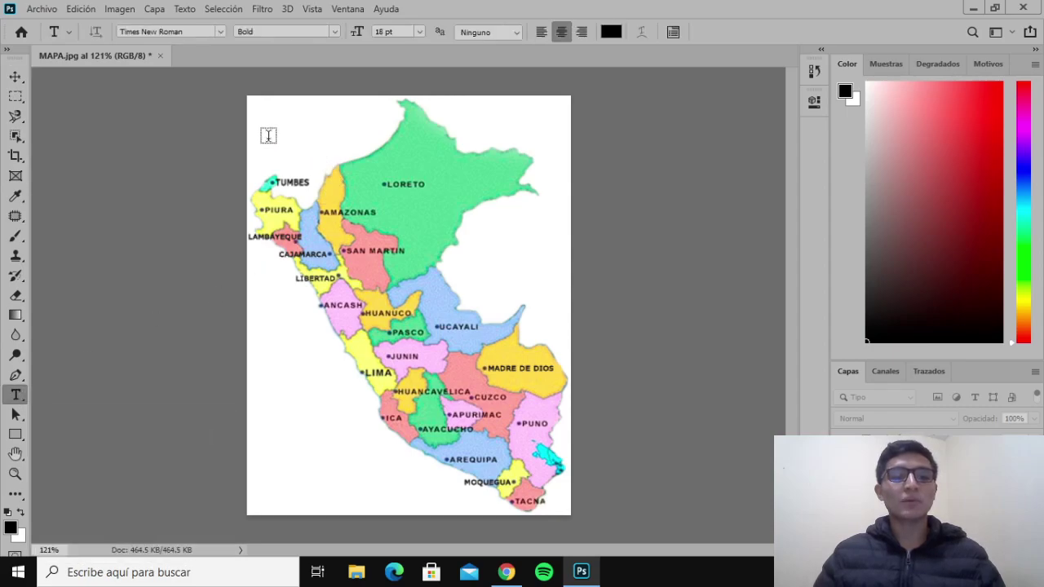
{"action": "left_click_drag", "start_coordinate": [255, 112], "coordinate": [394, 159]}
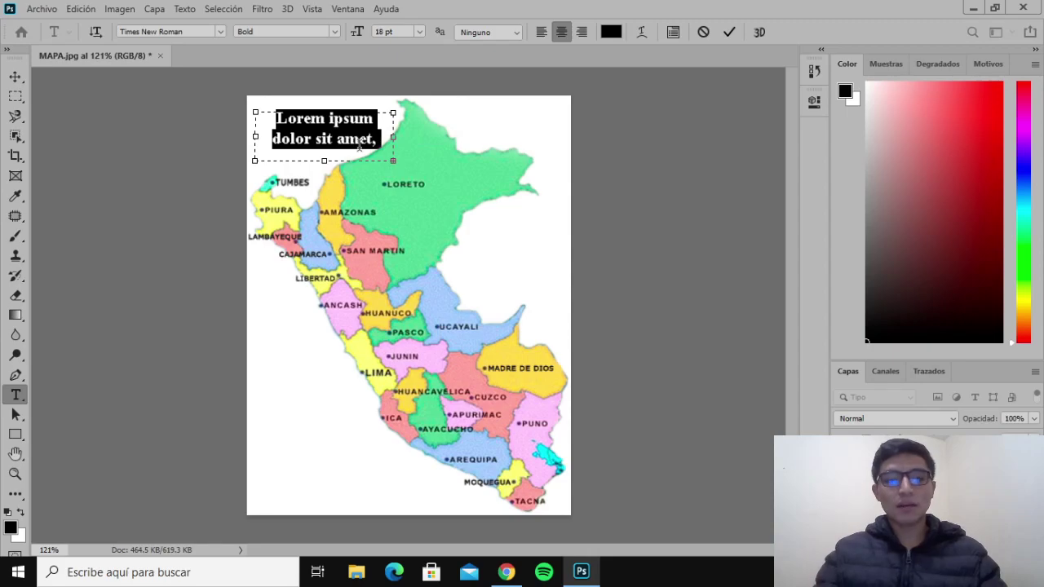
{"action": "type", "text": "L"}
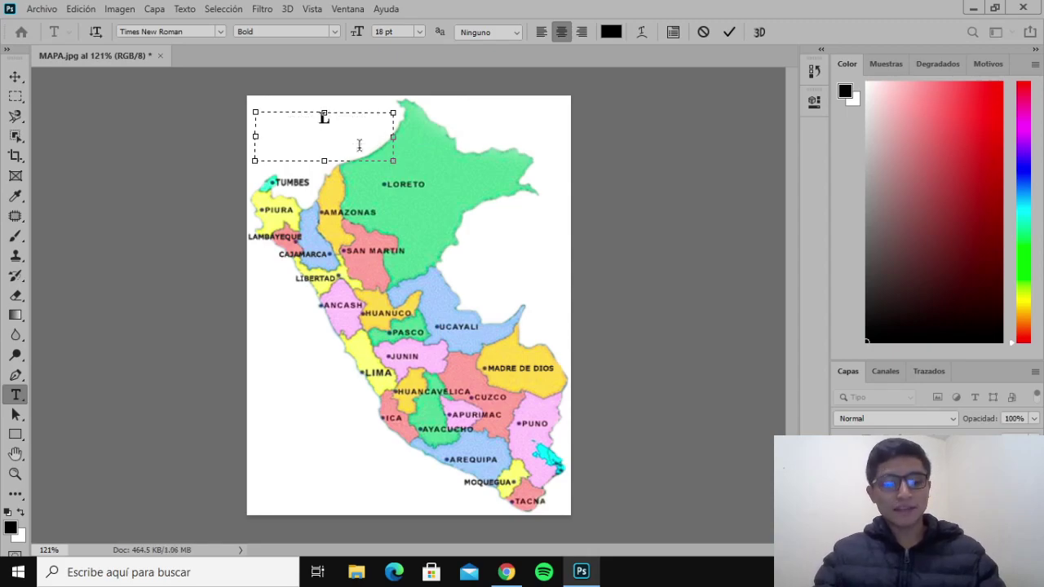
{"action": "type", "text": "as "}
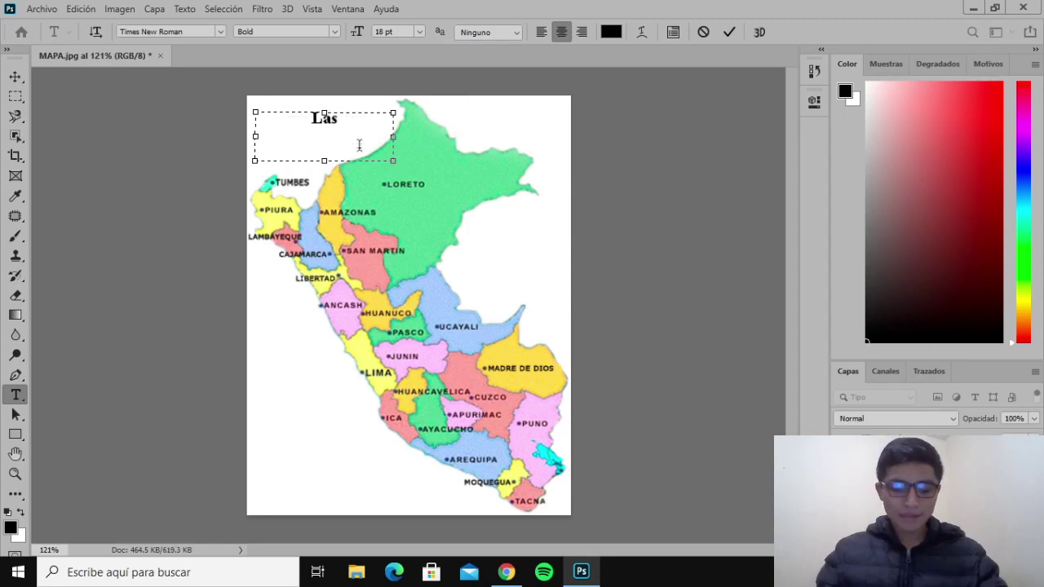
{"action": "type", "text": "7"}
{"action": "key", "text": "BackSpace"}
{"action": "key", "text": "BackSpace"}
{"action": "key", "text": "BackSpace"}
{"action": "key", "text": "BackSpace"}
{"action": "type", "text": "AS "}
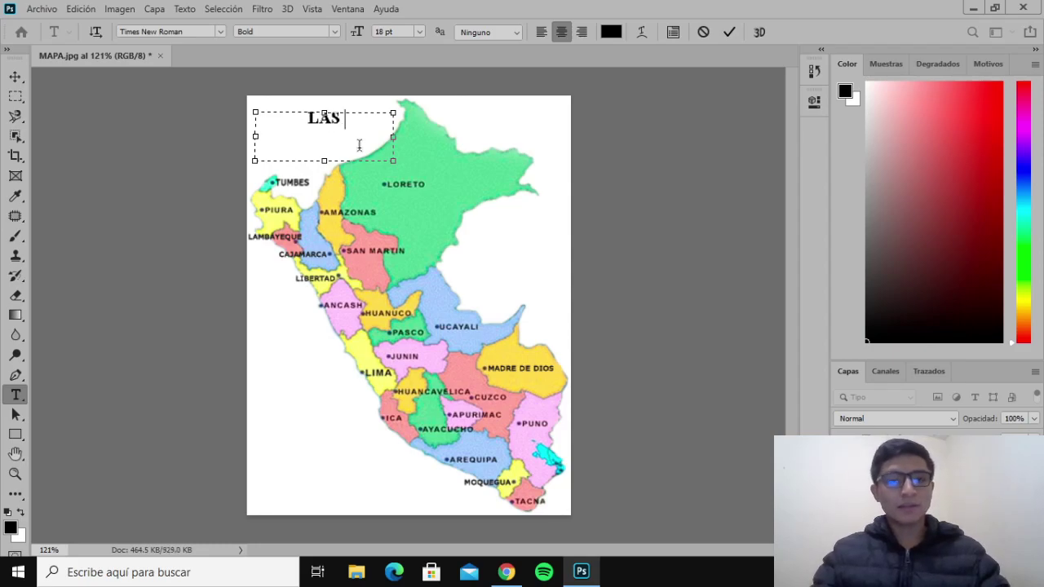
{"action": "type", "text": "7 MAR"}
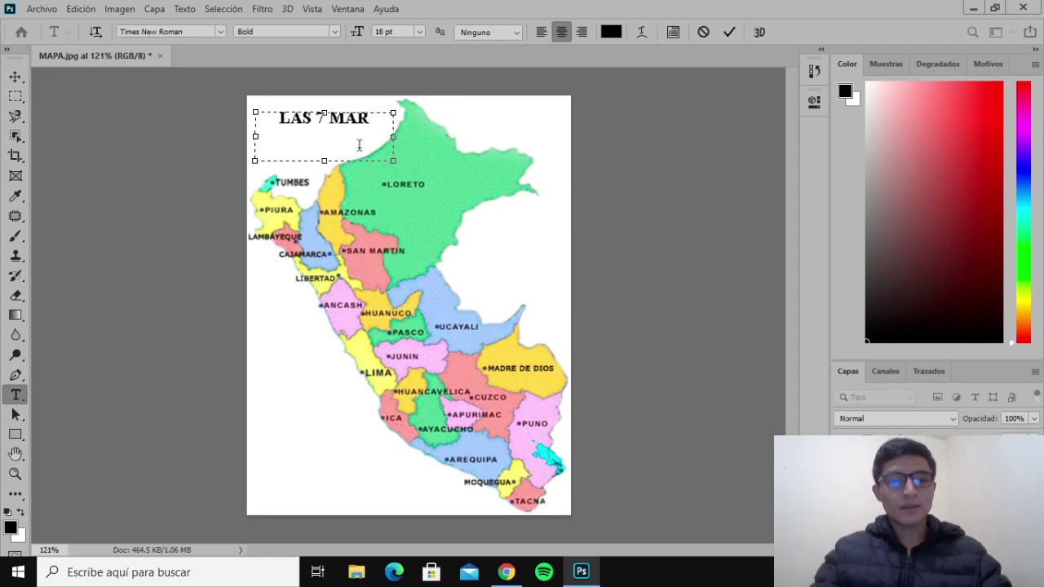
{"action": "type", "text": "A"}
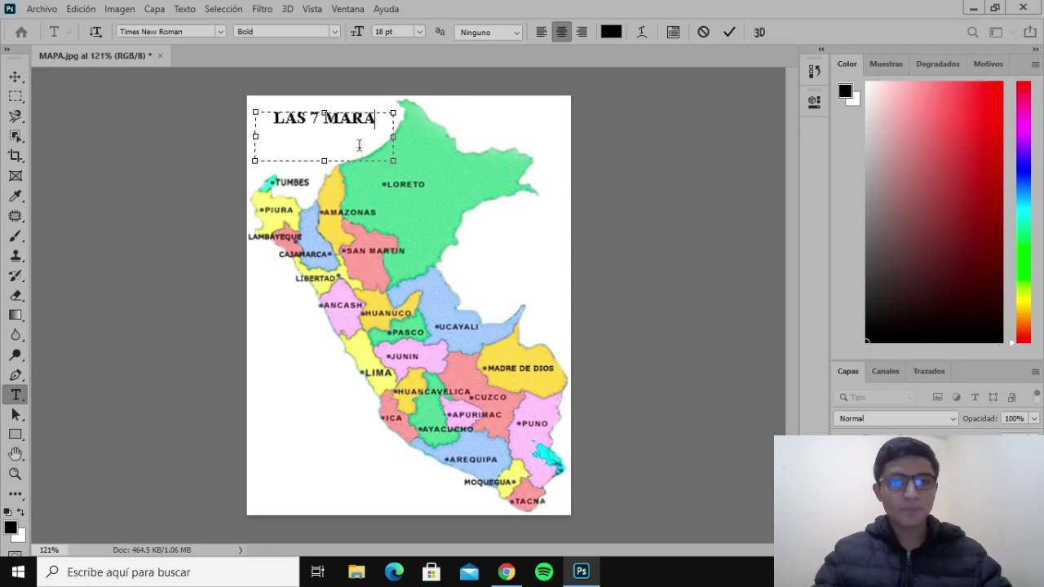
{"action": "type", "text": "VILLAS"}
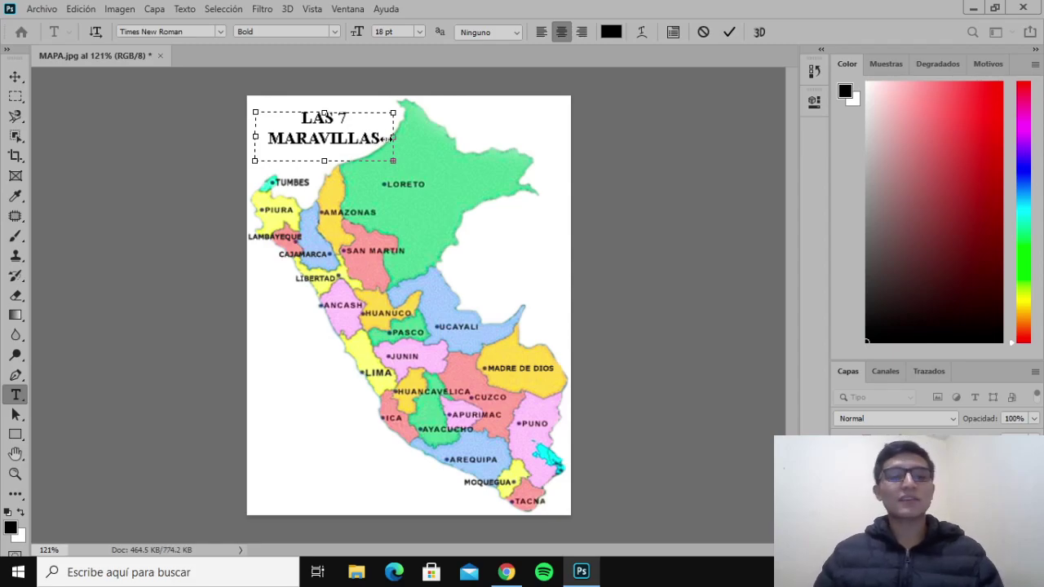
{"action": "left_click_drag", "start_coordinate": [395, 136], "coordinate": [435, 137]}
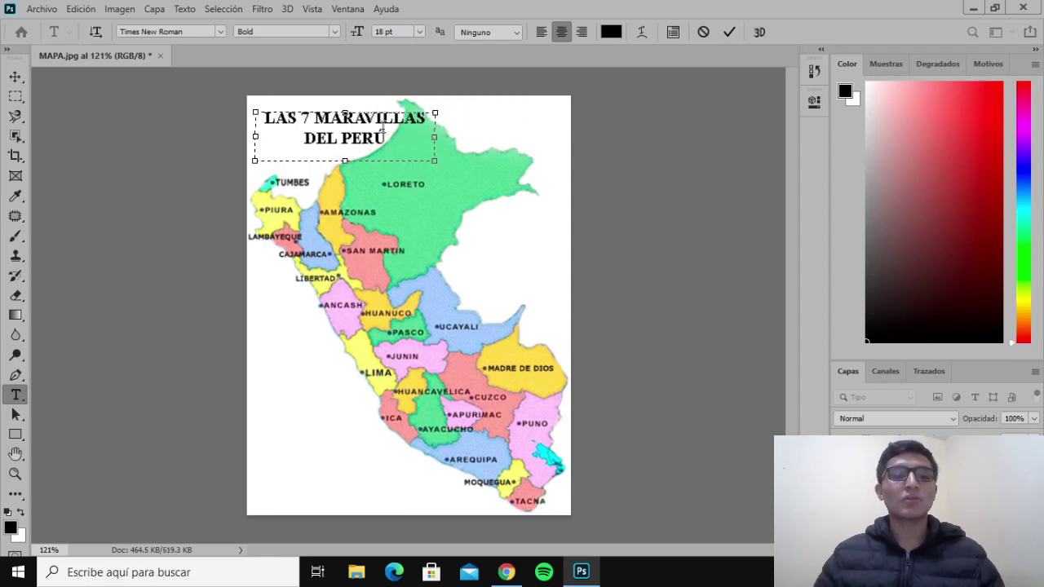
Select the whole title and look through the available fonts, font styles and text sizes.
{"action": "left_click_drag", "start_coordinate": [388, 139], "coordinate": [264, 119]}
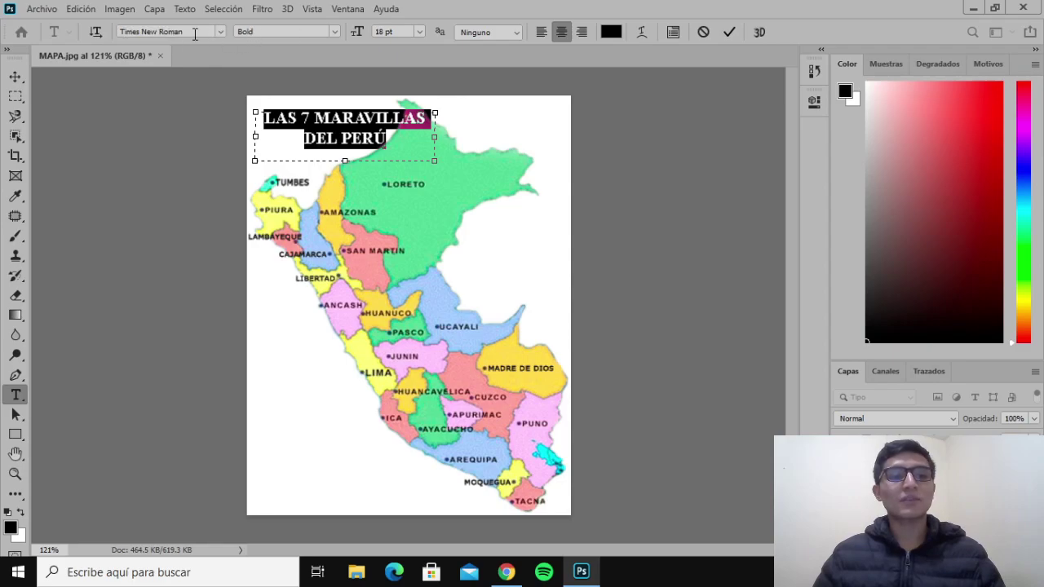
{"action": "left_click", "coordinate": [220, 31]}
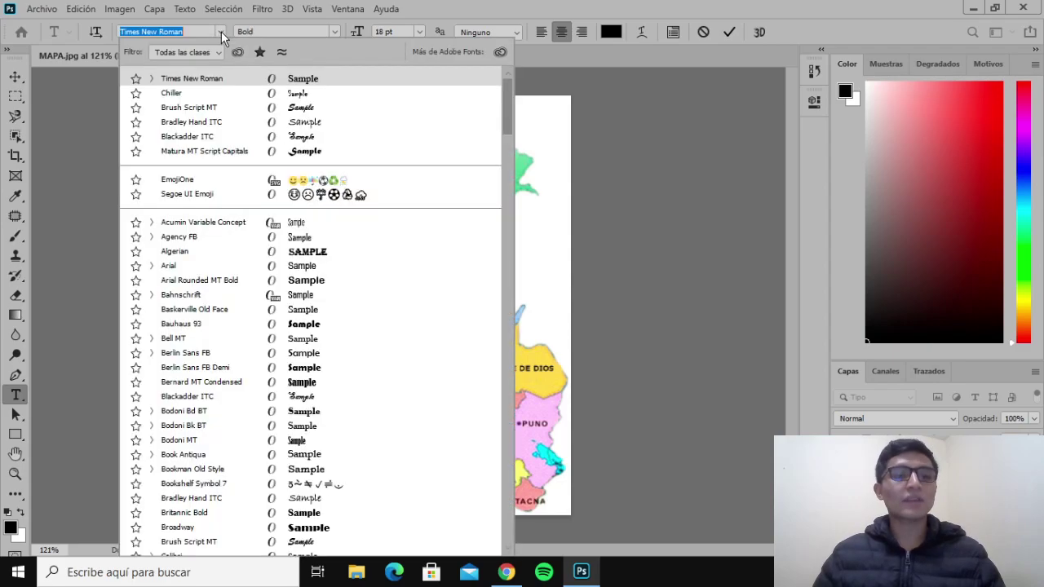
{"action": "left_click", "coordinate": [221, 31]}
{"action": "left_click", "coordinate": [330, 31]}
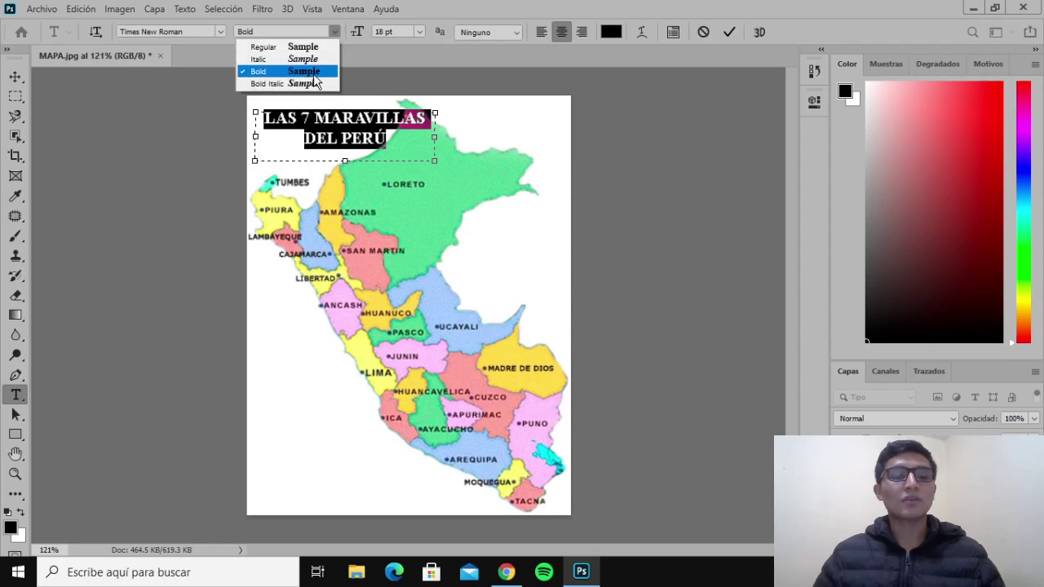
{"action": "left_click", "coordinate": [329, 33]}
{"action": "left_click", "coordinate": [417, 31]}
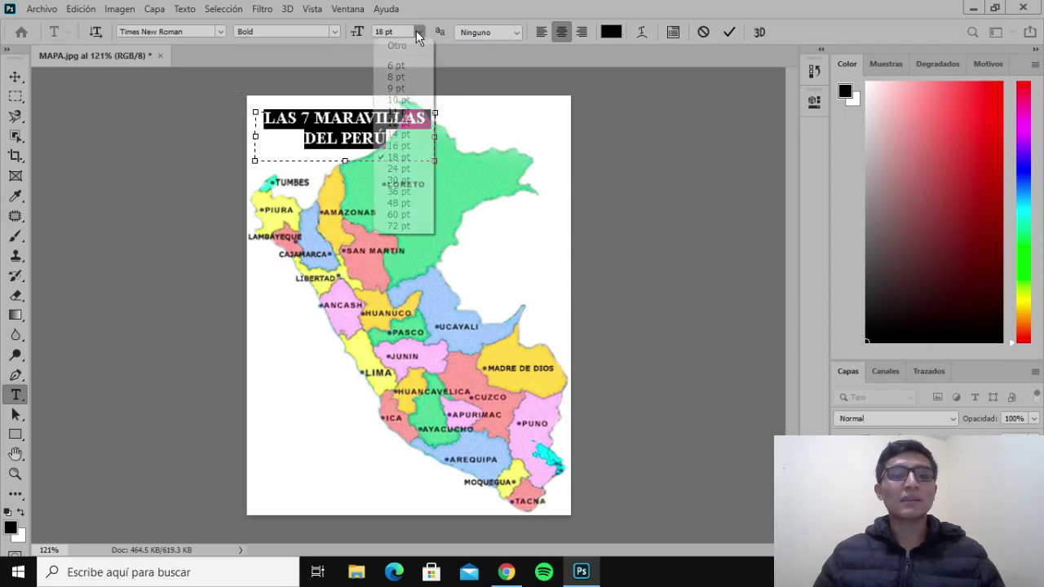
{"action": "left_click", "coordinate": [421, 29]}
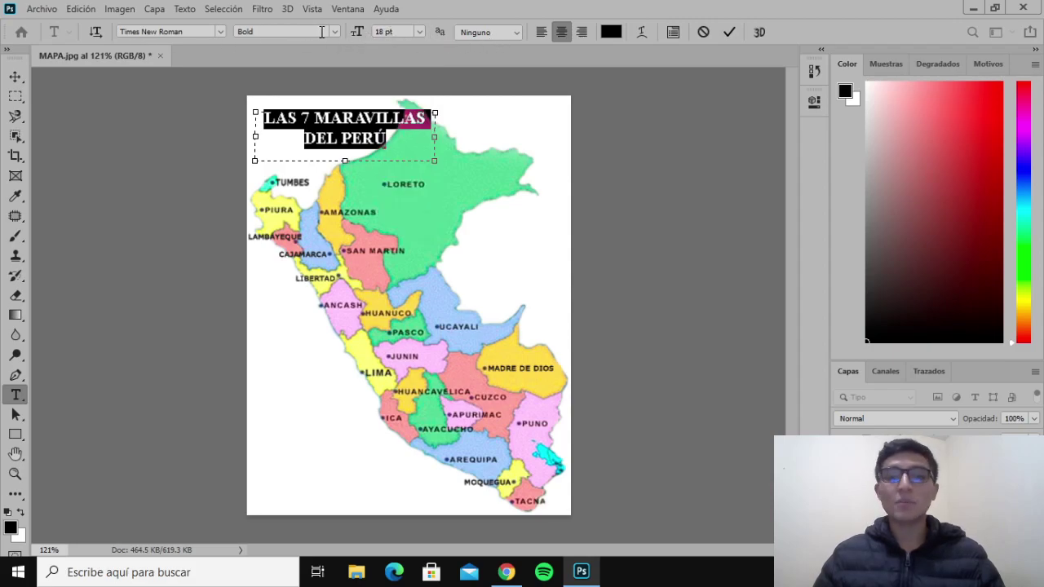
Try left and right alignment on the title and return it to centered.
{"action": "left_click", "coordinate": [545, 29]}
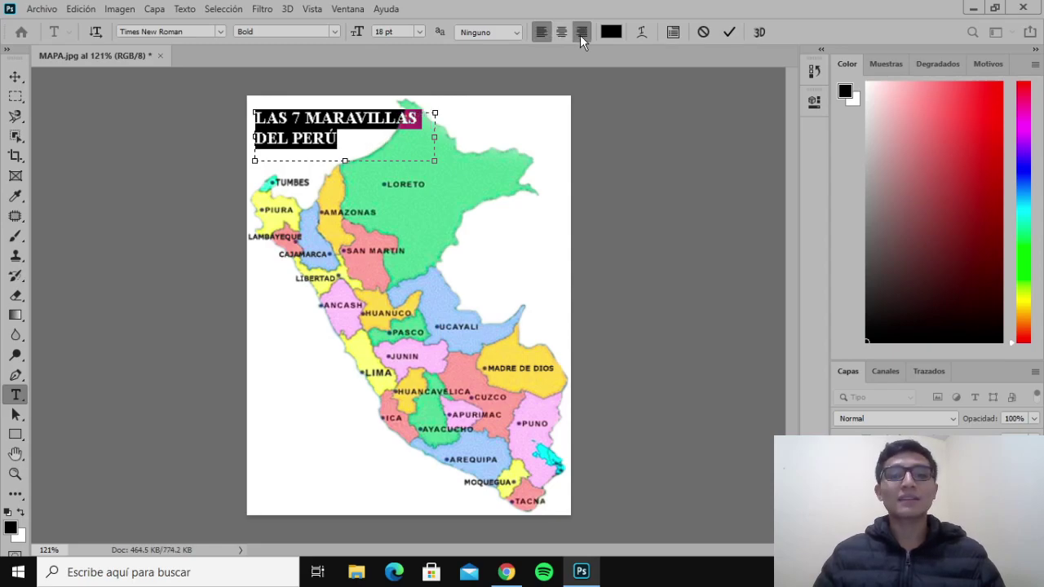
{"action": "left_click", "coordinate": [580, 35]}
{"action": "left_click", "coordinate": [563, 32]}
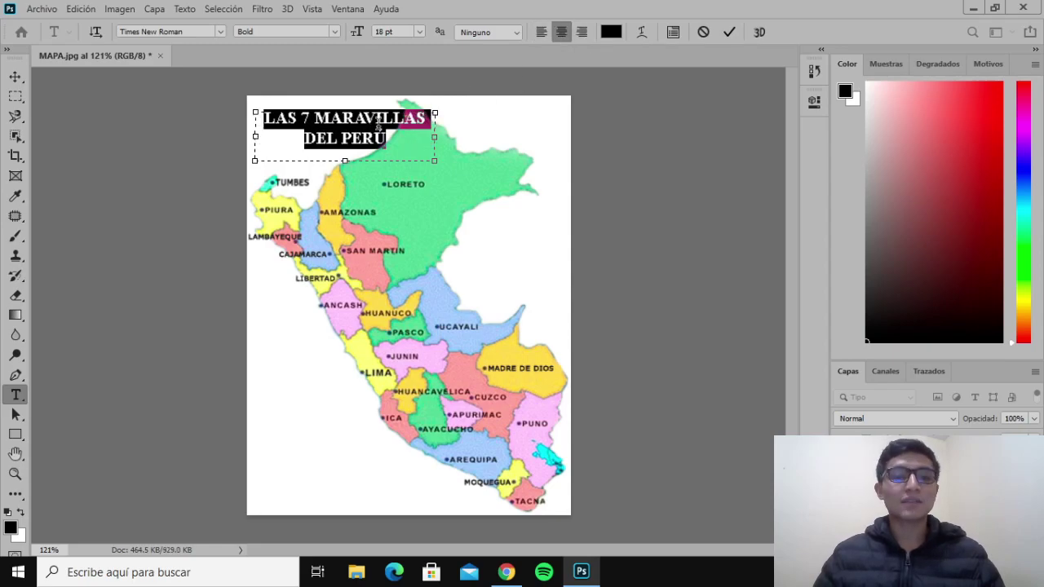
Set the title's text color to red, ff0000.
{"action": "left_click", "coordinate": [611, 31]}
{"action": "type", "text": "ff0000"}
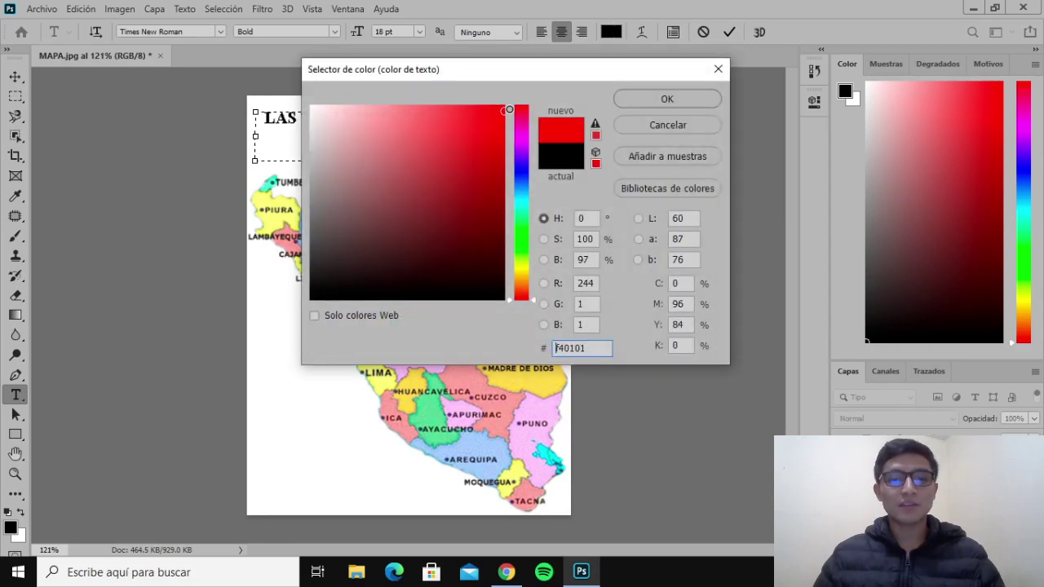
{"action": "left_click", "coordinate": [666, 99]}
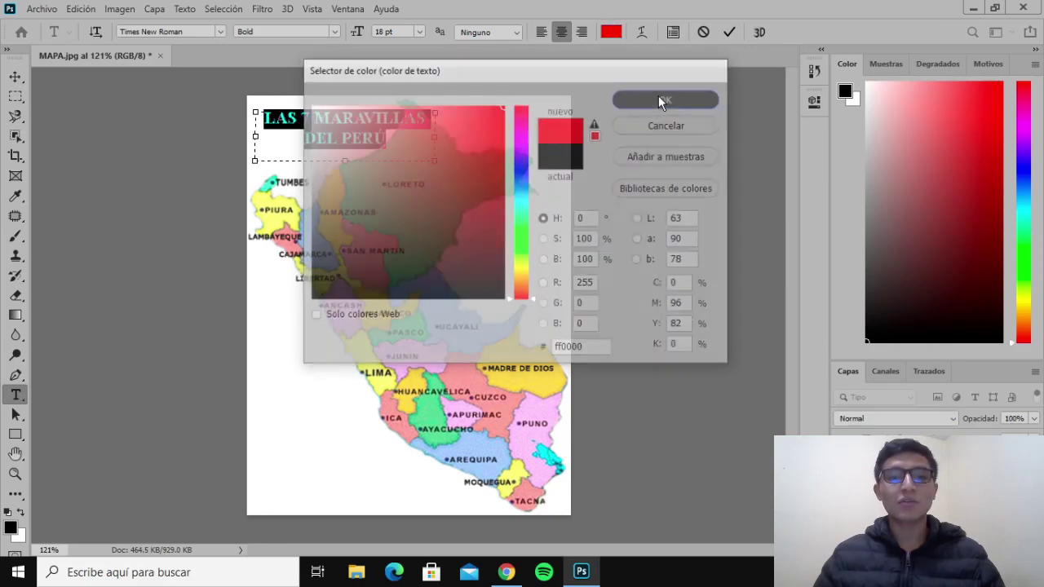
Set the whole title to 16 pt Bold and narrow its text box to fit the two lines.
{"action": "left_click_drag", "start_coordinate": [388, 138], "coordinate": [341, 138]}
{"action": "key", "text": "ctrl+a"}
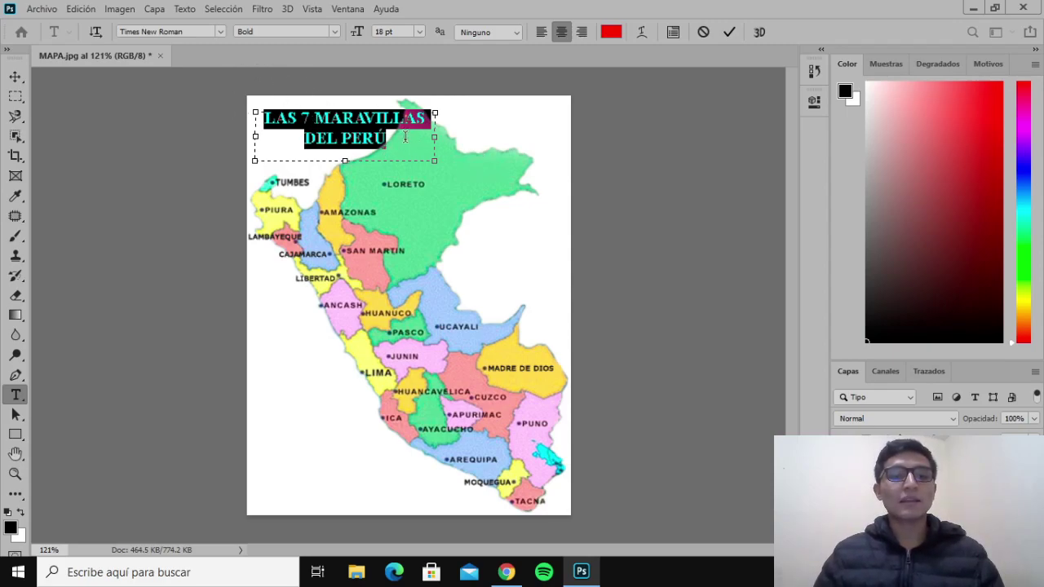
{"action": "left_click_drag", "start_coordinate": [401, 143], "coordinate": [266, 121]}
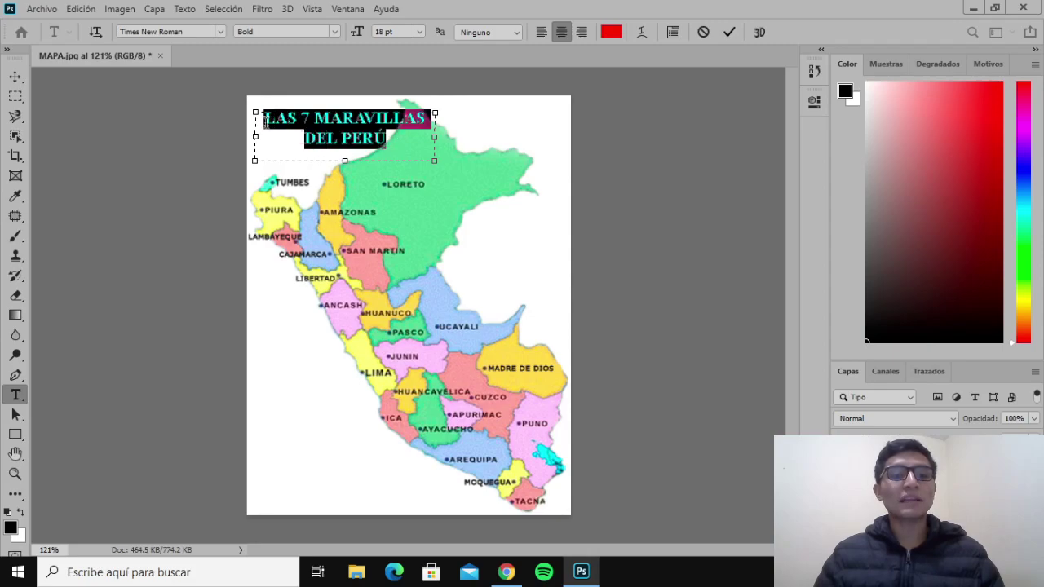
{"action": "left_click", "coordinate": [334, 32]}
{"action": "left_click", "coordinate": [316, 68]}
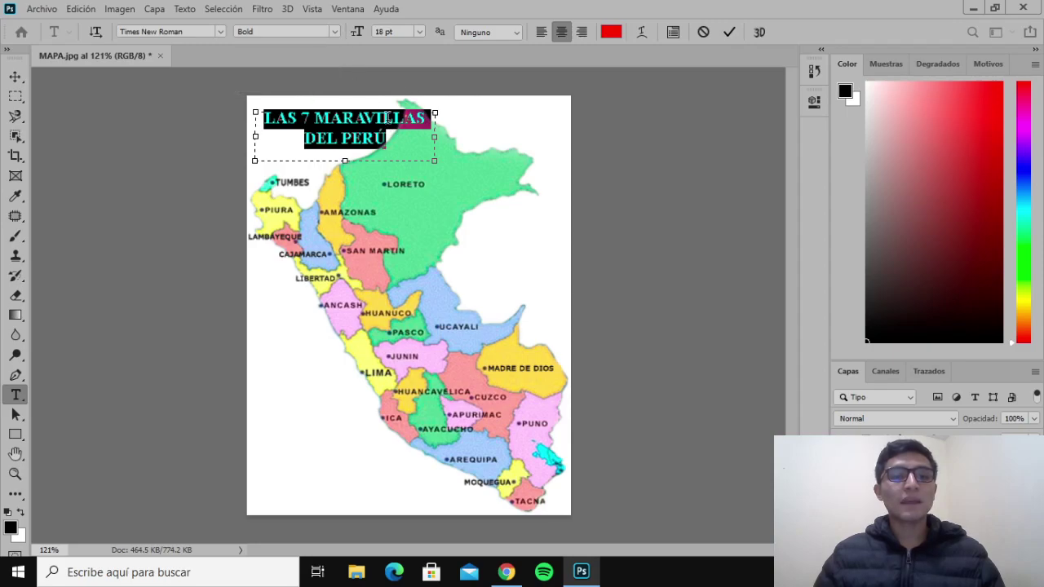
{"action": "left_click", "coordinate": [419, 32]}
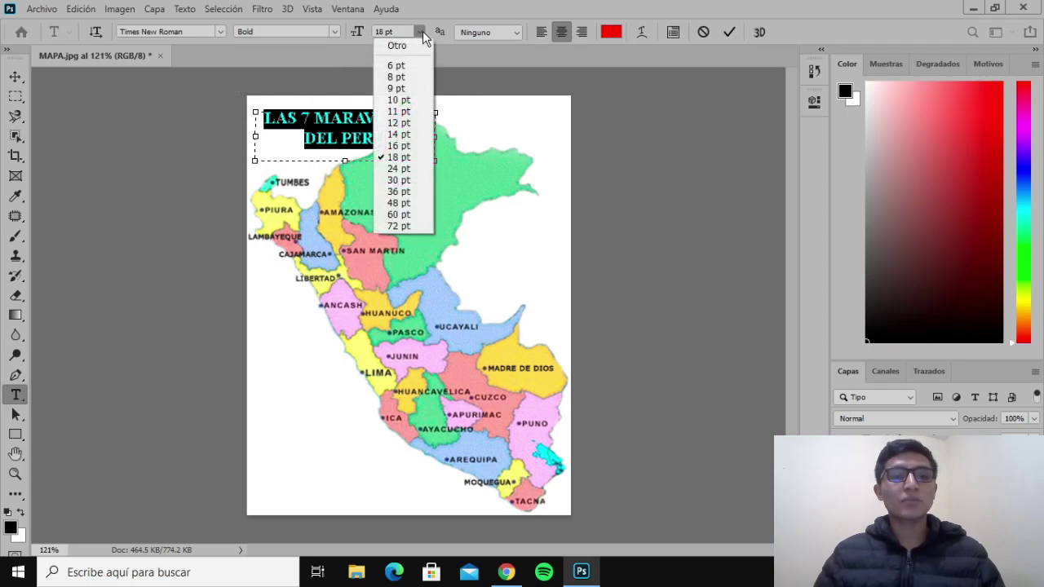
{"action": "left_click", "coordinate": [400, 145]}
{"action": "left_click_drag", "start_coordinate": [437, 136], "coordinate": [401, 136]}
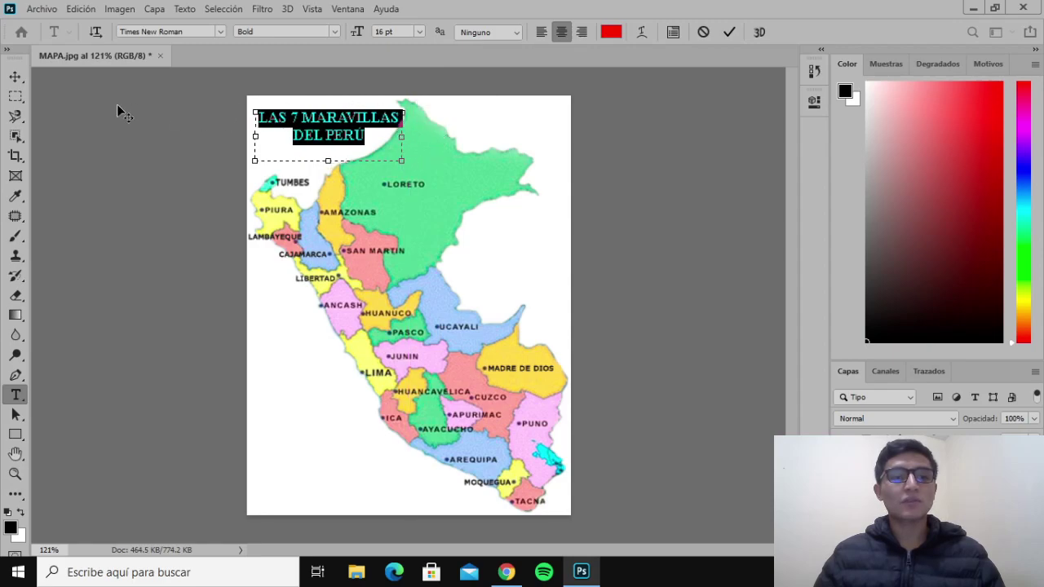
Shift the title slightly left within the map's upper-left white area using the Move tool, leaving it deselected.
{"action": "left_click", "coordinate": [15, 76]}
{"action": "left_click_drag", "start_coordinate": [334, 122], "coordinate": [328, 119]}
{"action": "left_click", "coordinate": [625, 167]}
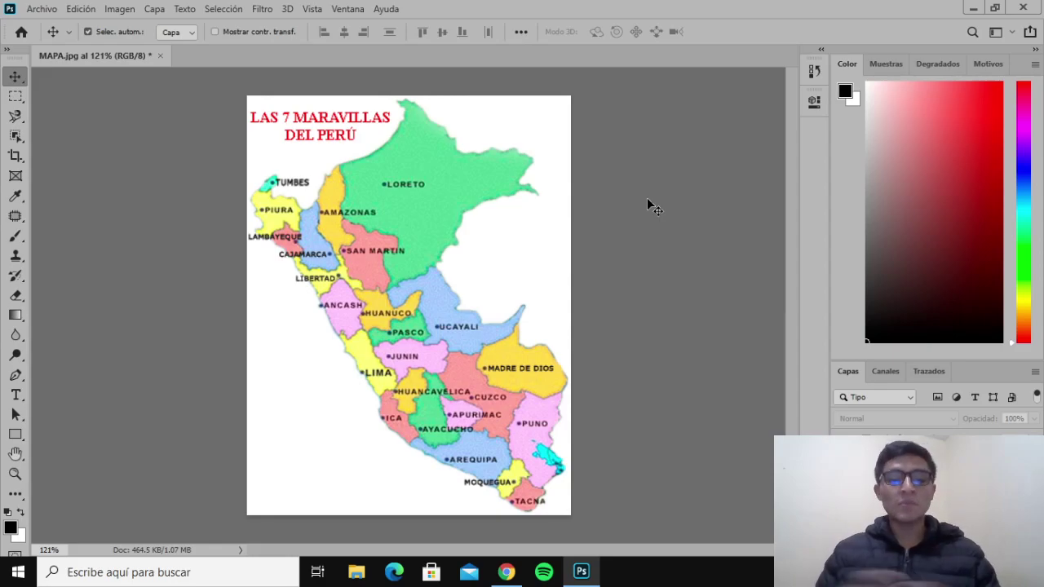
Switch to Chrome and copy the Ciudadela de Machu Picchu image from the Pinterest board of Peru's seven wonders.
{"action": "left_click", "coordinate": [507, 572]}
{"action": "left_click_drag", "start_coordinate": [1042, 252], "coordinate": [1041, 284]}
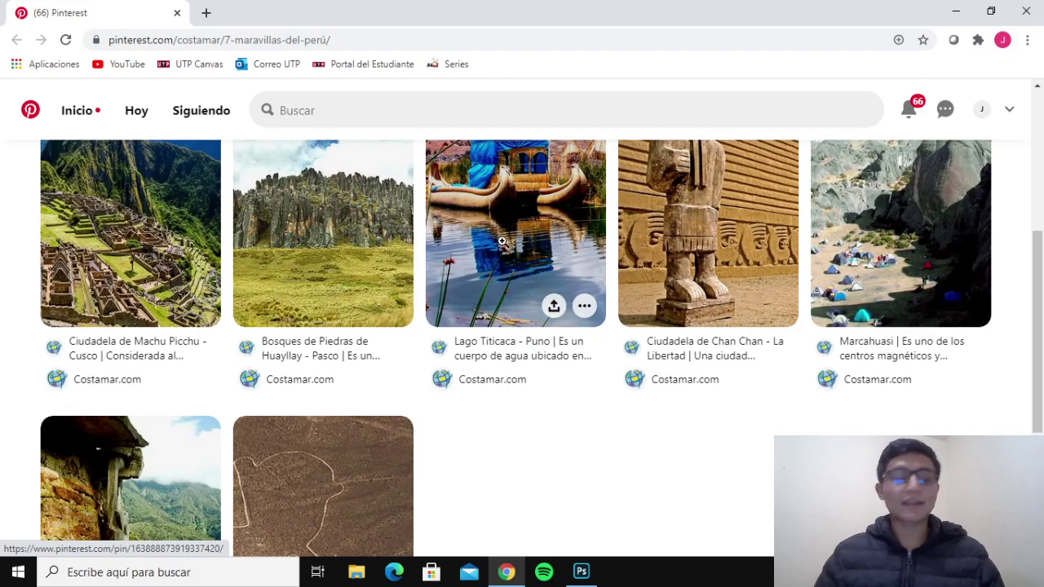
{"action": "scroll", "coordinate": [625, 359], "scroll_direction": "up", "scroll_amount": 2}
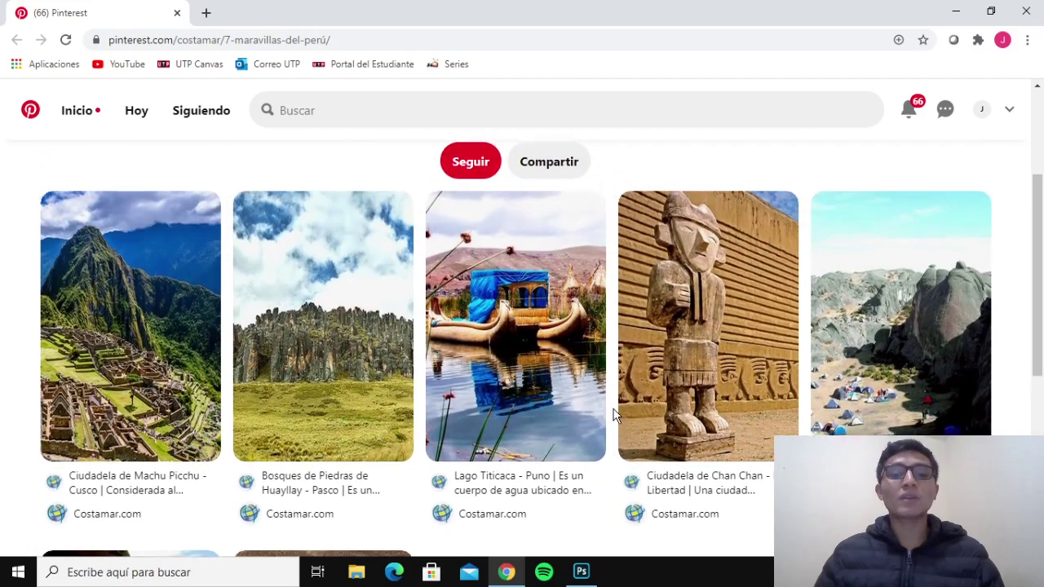
{"action": "scroll", "coordinate": [761, 305], "scroll_direction": "down", "scroll_amount": 2}
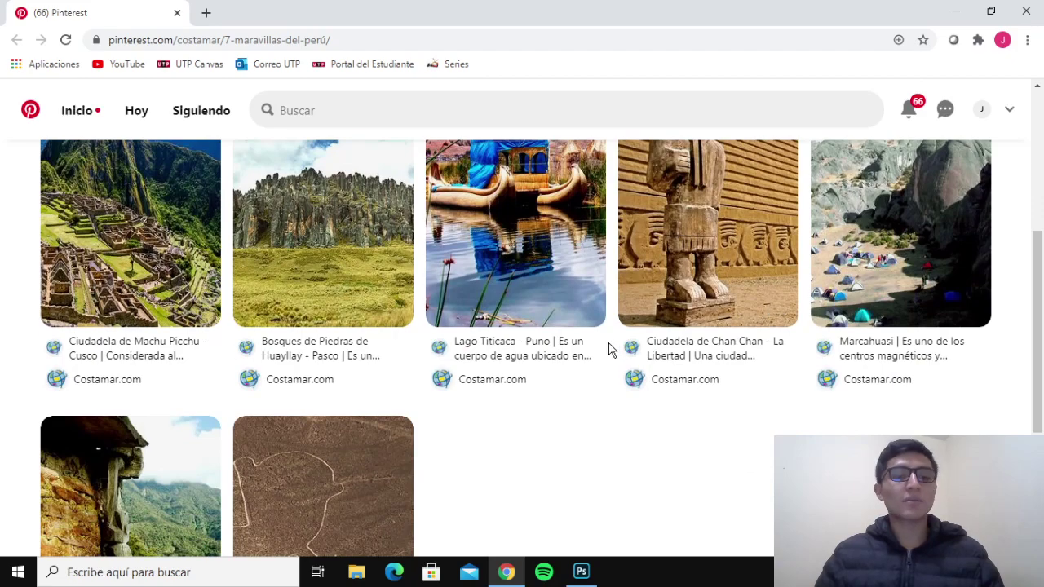
{"action": "scroll", "coordinate": [613, 349], "scroll_direction": "up", "scroll_amount": 1}
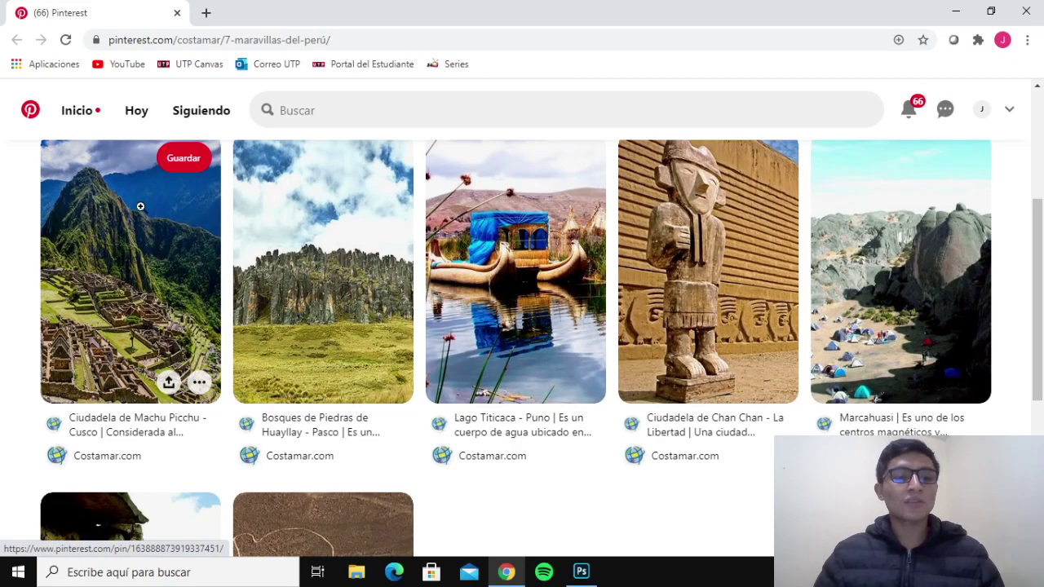
{"action": "right_click", "coordinate": [126, 246]}
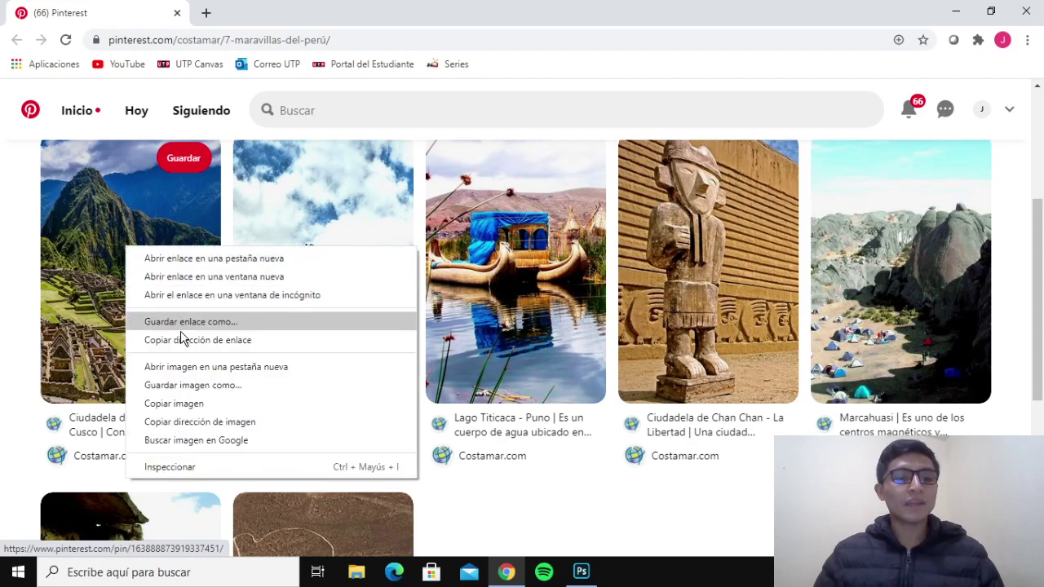
{"action": "left_click", "coordinate": [205, 406]}
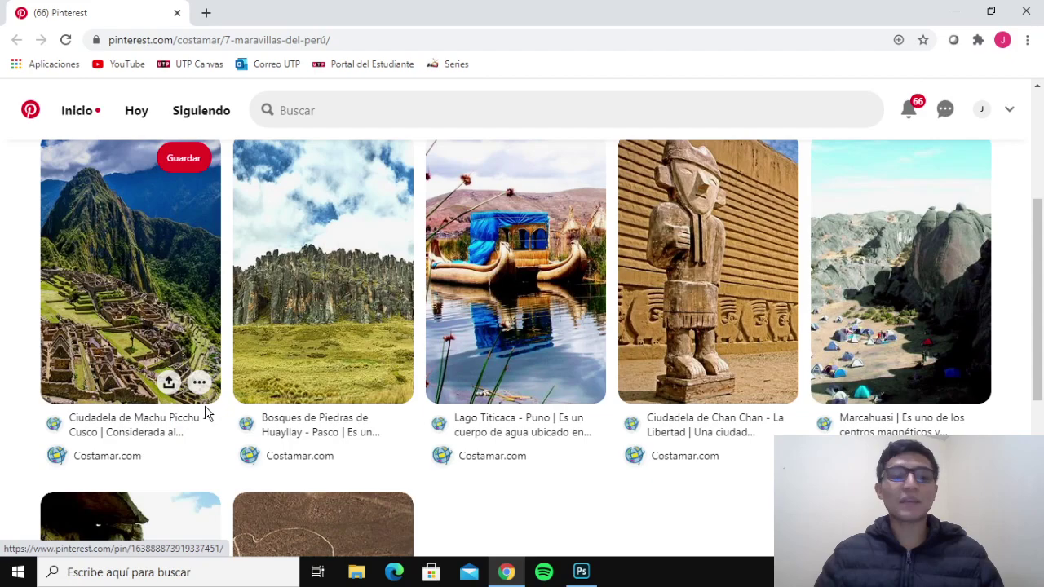
Switch back to Photoshop, paste the Machu Picchu photo onto the map and move it slightly up.
{"action": "left_click", "coordinate": [596, 577]}
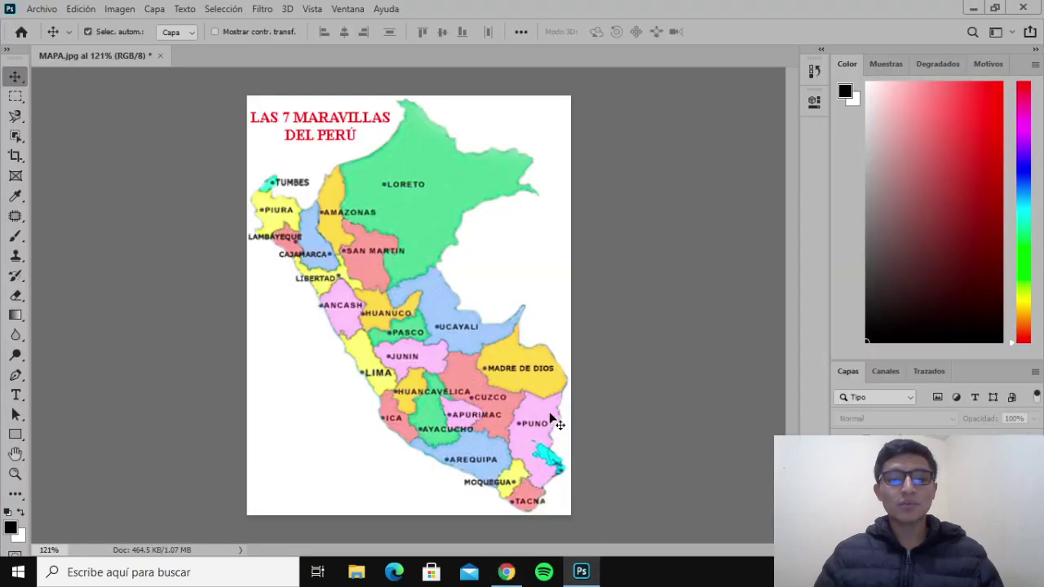
{"action": "key", "text": "ctrl+v"}
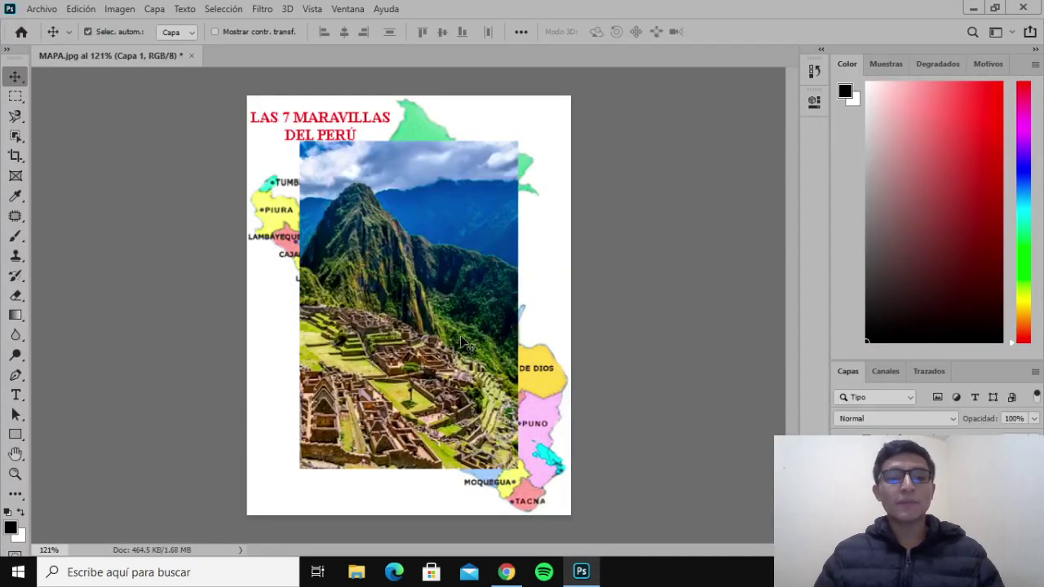
{"action": "mouse_move", "coordinate": [422, 275]}
{"action": "left_mouse_down"}
{"action": "mouse_move", "coordinate": [422, 258]}
{"action": "mouse_move", "coordinate": [428, 277]}
{"action": "mouse_move", "coordinate": [490, 265]}
{"action": "mouse_move", "coordinate": [404, 263]}
{"action": "mouse_move", "coordinate": [430, 257]}
{"action": "left_mouse_up"}
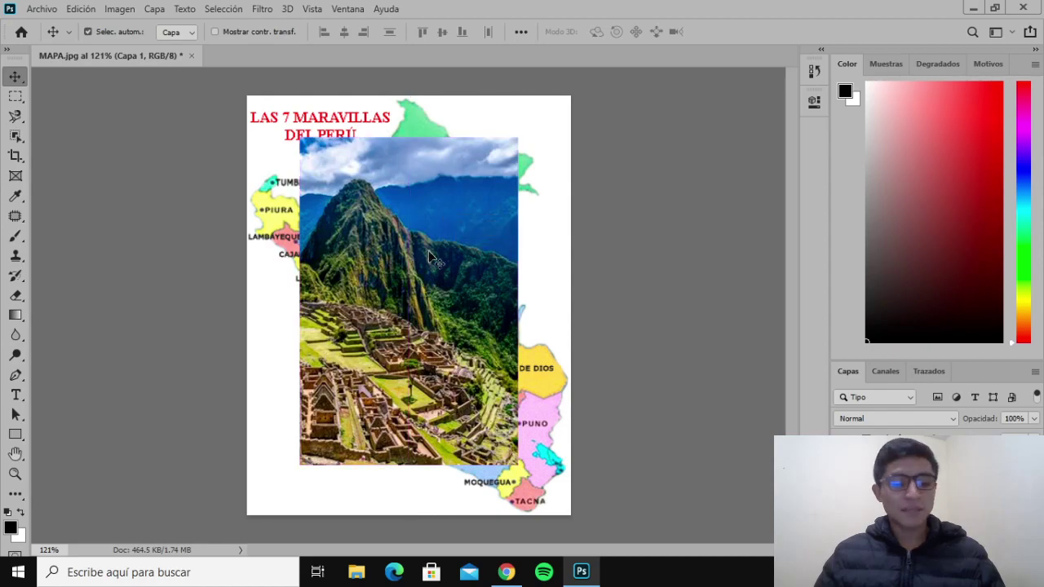
Free-transform the Machu Picchu photo, stretching it to about 106% width and 100% height.
{"action": "key", "text": "ctrl+t"}
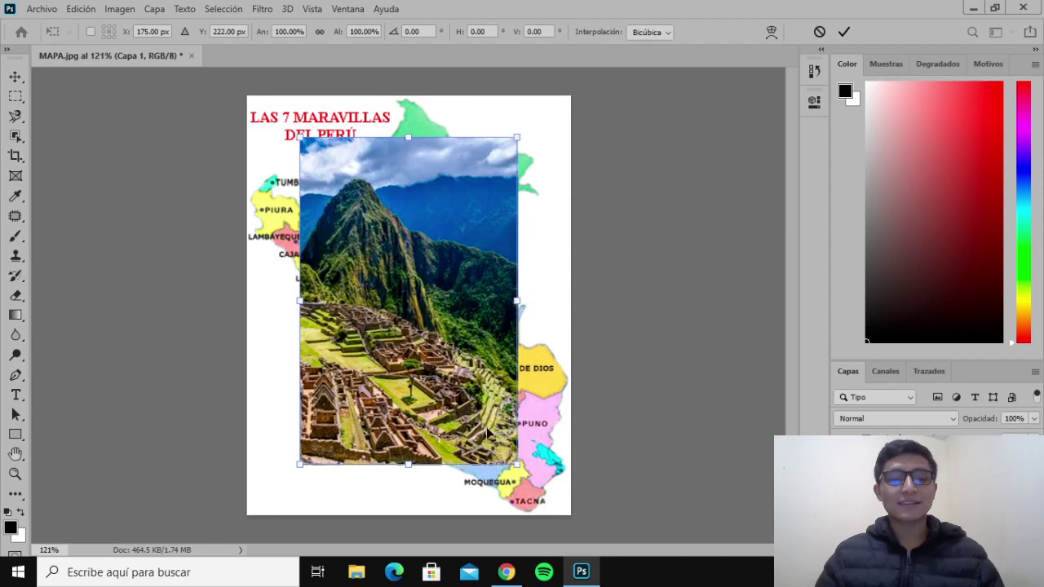
{"action": "mouse_move", "coordinate": [515, 463]}
{"action": "left_mouse_down"}
{"action": "mouse_move", "coordinate": [496, 432]}
{"action": "mouse_move", "coordinate": [545, 334]}
{"action": "mouse_move", "coordinate": [412, 420]}
{"action": "mouse_move", "coordinate": [530, 465]}
{"action": "left_mouse_up"}
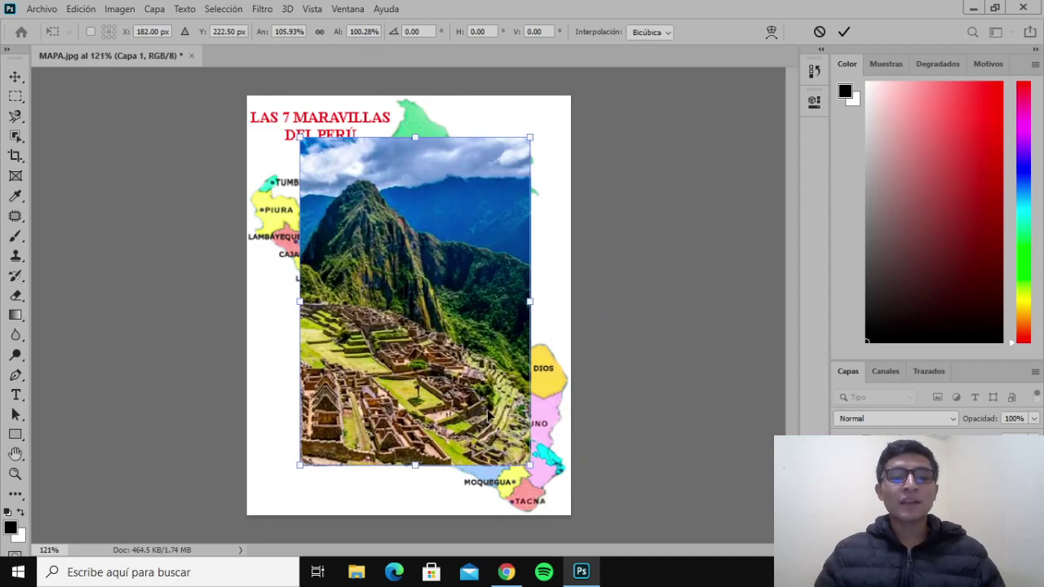